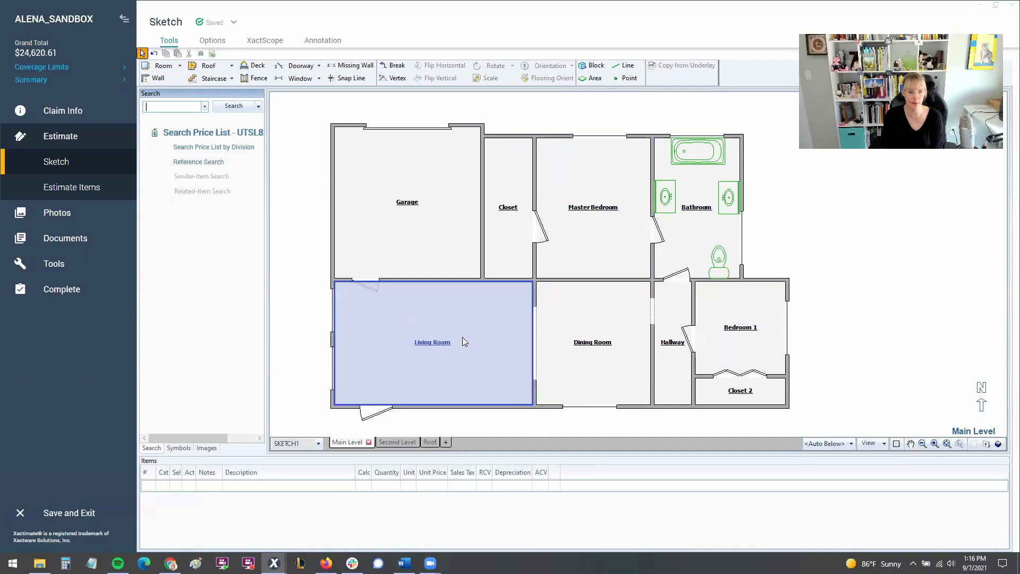
# Step: Show the Symbols library scrolled up to the Furniture and Plumbing symbols
pyautogui.click(180, 449)
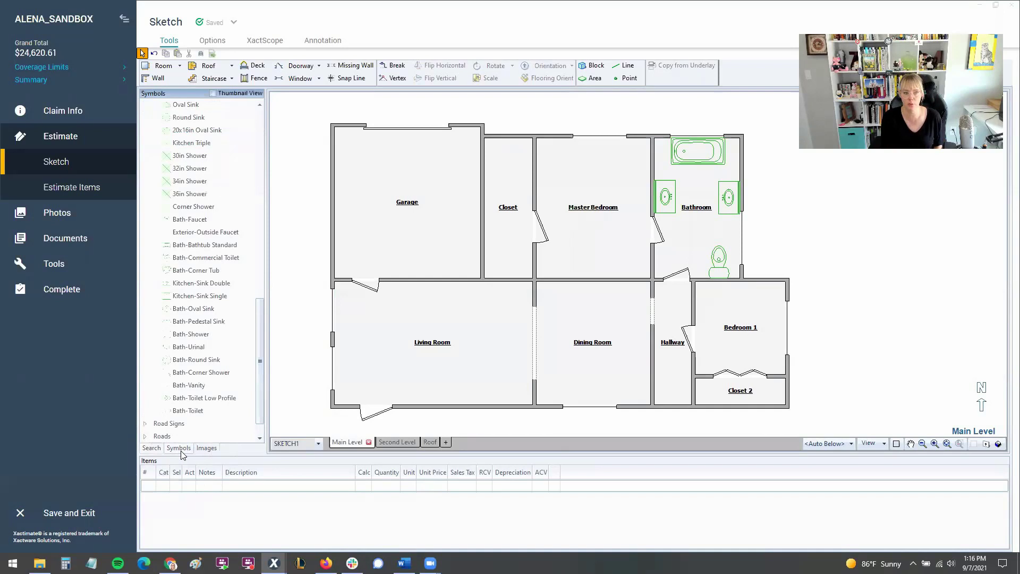
pyautogui.scroll(10, 206, 255)
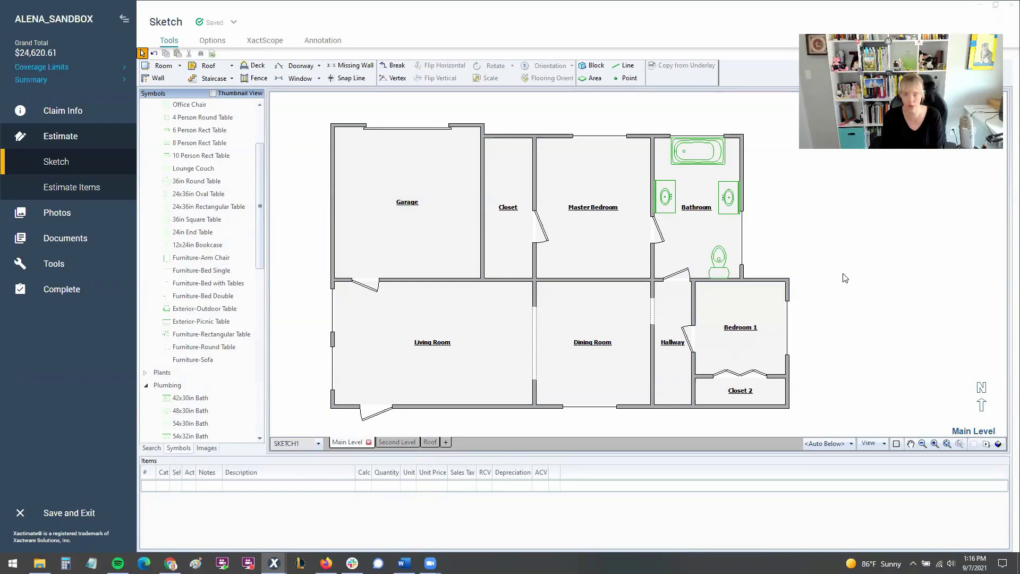
pyautogui.press('F3')
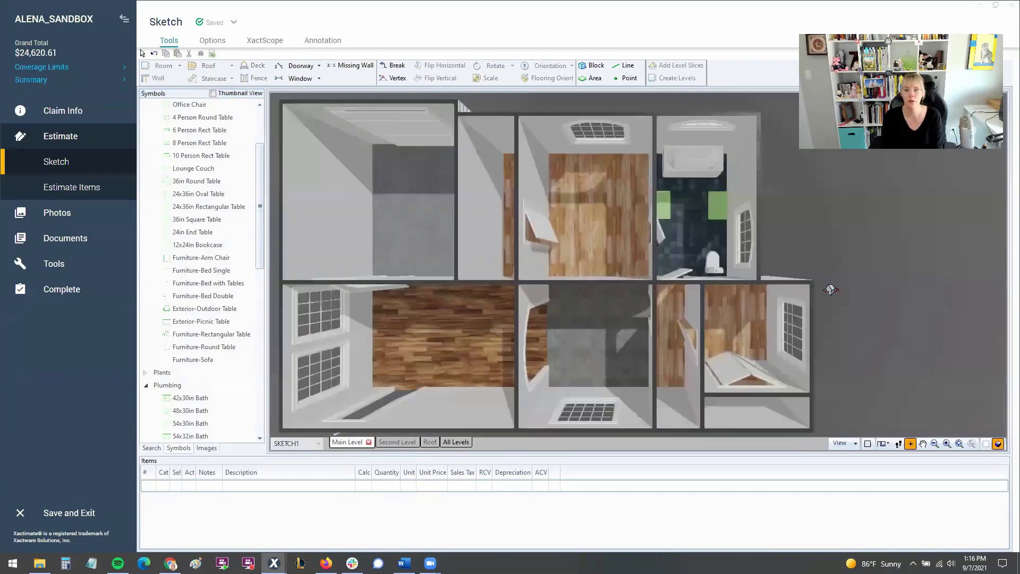
pyautogui.moveTo(824, 342); pyautogui.dragTo(600, 296)
pyautogui.scroll(5, 687, 266)
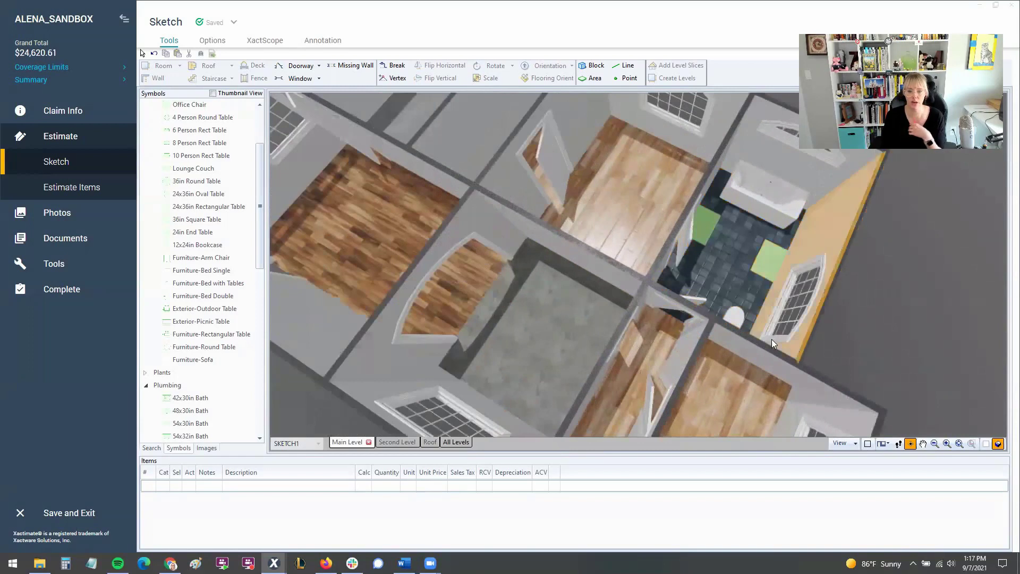
pyautogui.moveTo(776, 318); pyautogui.dragTo(496, 332)
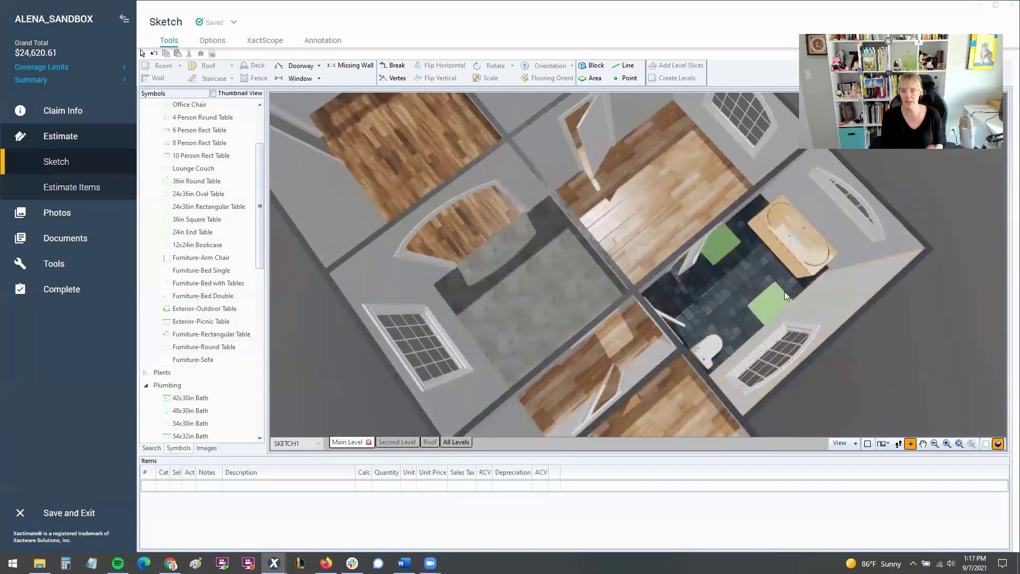
pyautogui.scroll(3, 799, 258)
pyautogui.moveTo(838, 240); pyautogui.dragTo(814, 243)
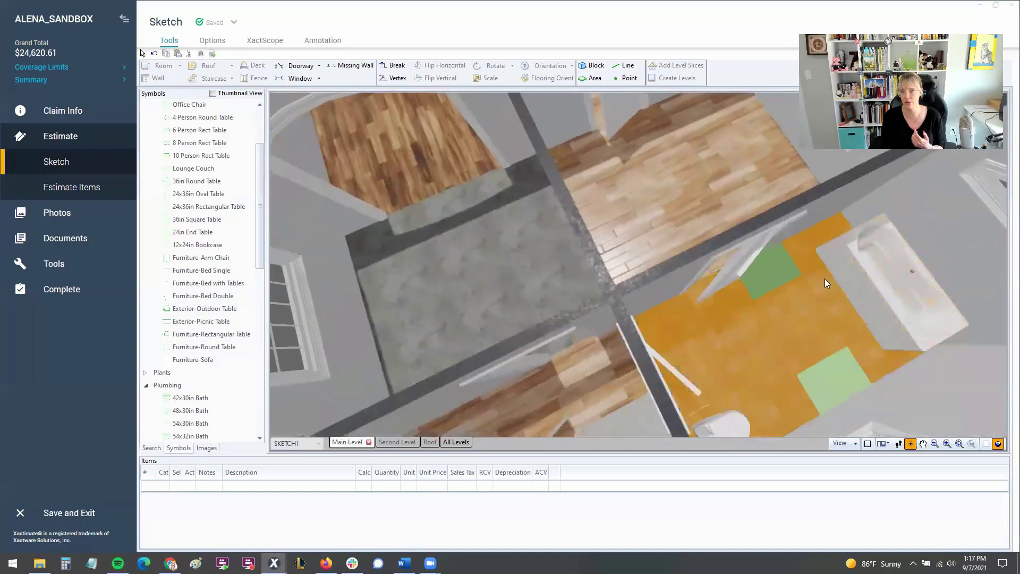
pyautogui.scroll(-2, 824, 282)
pyautogui.moveTo(843, 294); pyautogui.dragTo(647, 253)
pyautogui.scroll(-5, 646, 243)
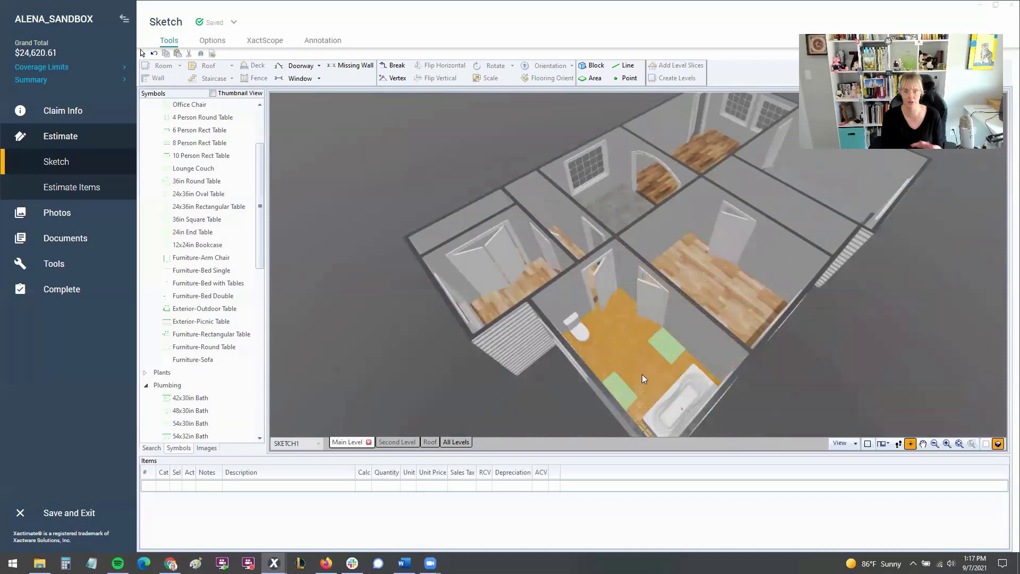
pyautogui.moveTo(650, 372)
pyautogui.mouseDown()
pyautogui.moveTo(680, 331)
pyautogui.moveTo(666, 349)
pyautogui.moveTo(824, 316)
pyautogui.moveTo(708, 266)
pyautogui.mouseUp()
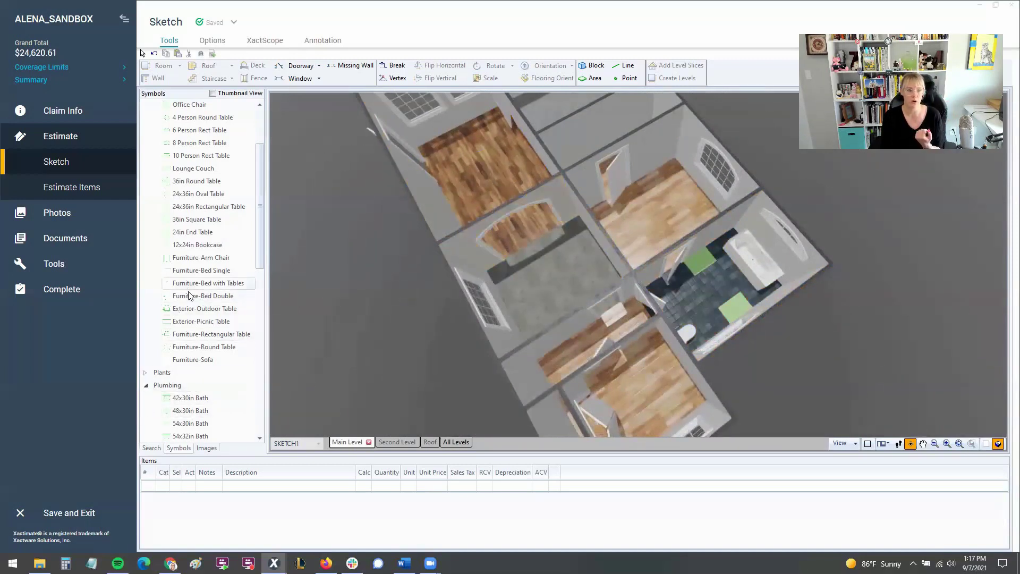
pyautogui.scroll(-9, 192, 301)
pyautogui.scroll(3, 209, 304)
pyautogui.moveTo(451, 313)
pyautogui.mouseDown()
pyautogui.moveTo(588, 351)
pyautogui.moveTo(586, 304)
pyautogui.moveTo(481, 355)
pyautogui.moveTo(415, 311)
pyautogui.moveTo(412, 289)
pyautogui.moveTo(355, 340)
pyautogui.mouseUp()
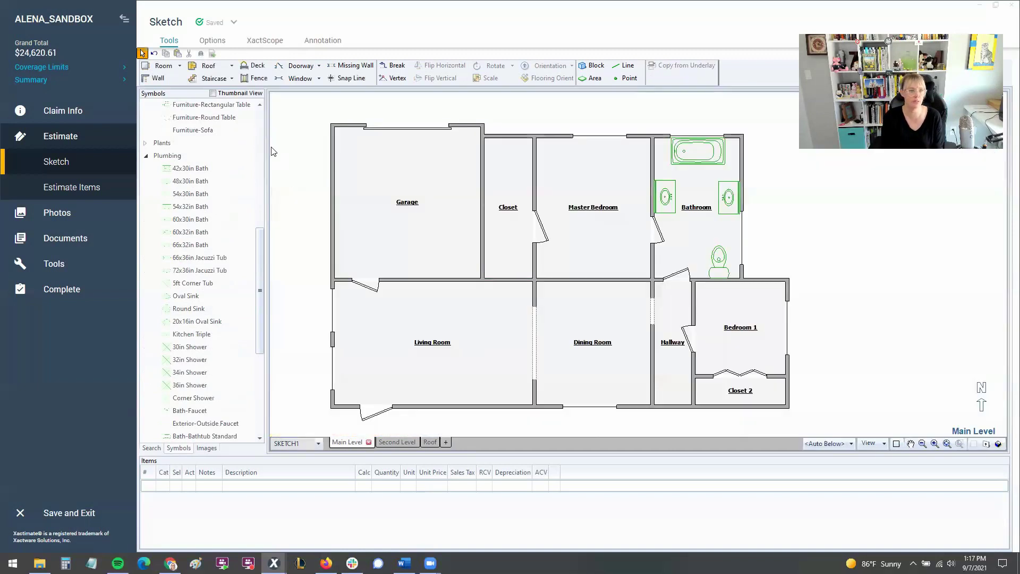
# Step: Drag a Grand Piano from the Furniture symbols into the Living Room
pyautogui.click(260, 151)
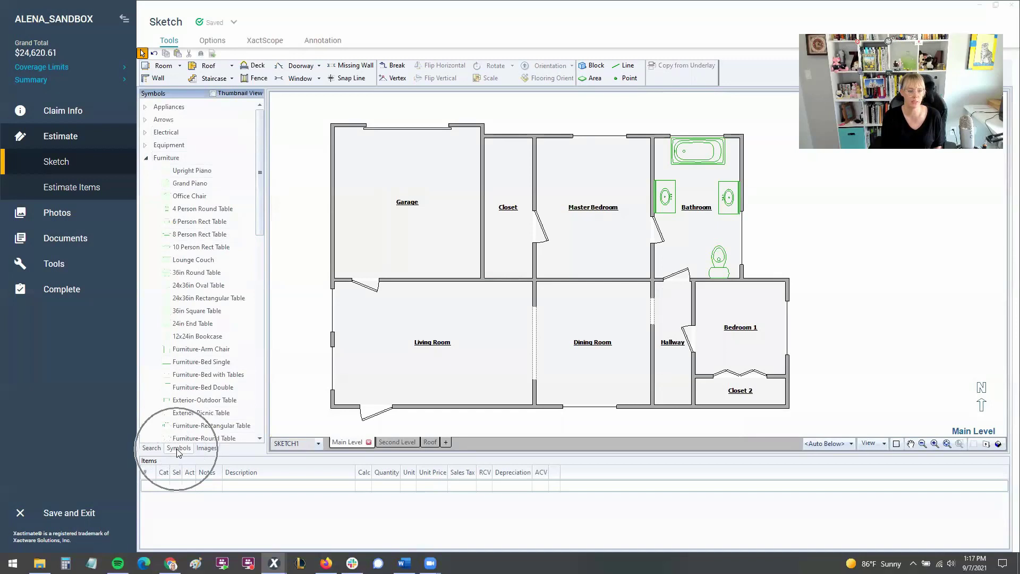
pyautogui.click(153, 449)
pyautogui.click(178, 448)
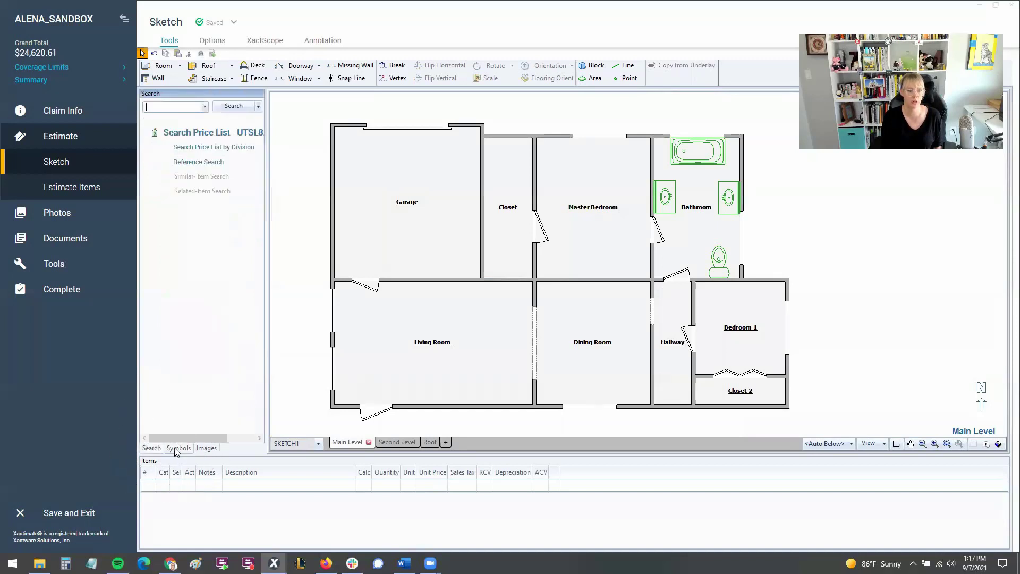
pyautogui.moveTo(190, 183); pyautogui.dragTo(350, 302)
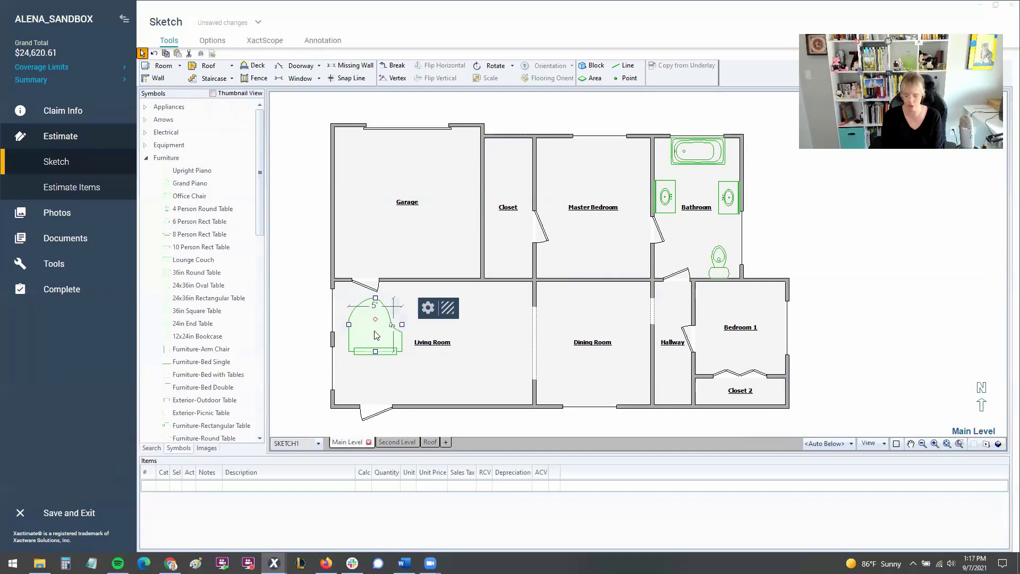
# Step: Look at the piano and house in 3D by orbiting, then return to the 2D plan
pyautogui.press('F8')
pyautogui.moveTo(395, 361); pyautogui.dragTo(395, 286)
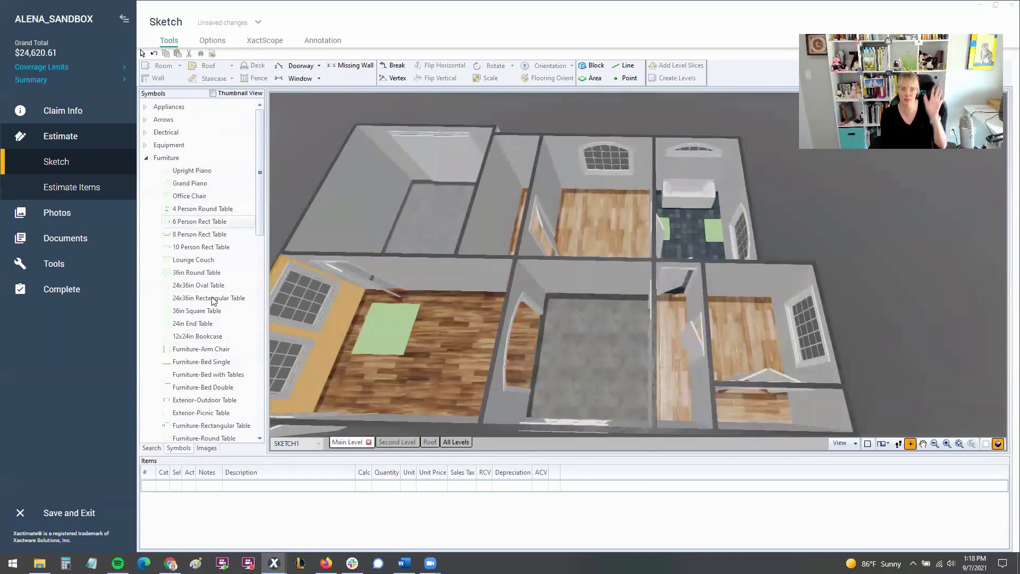
pyautogui.press('F3')
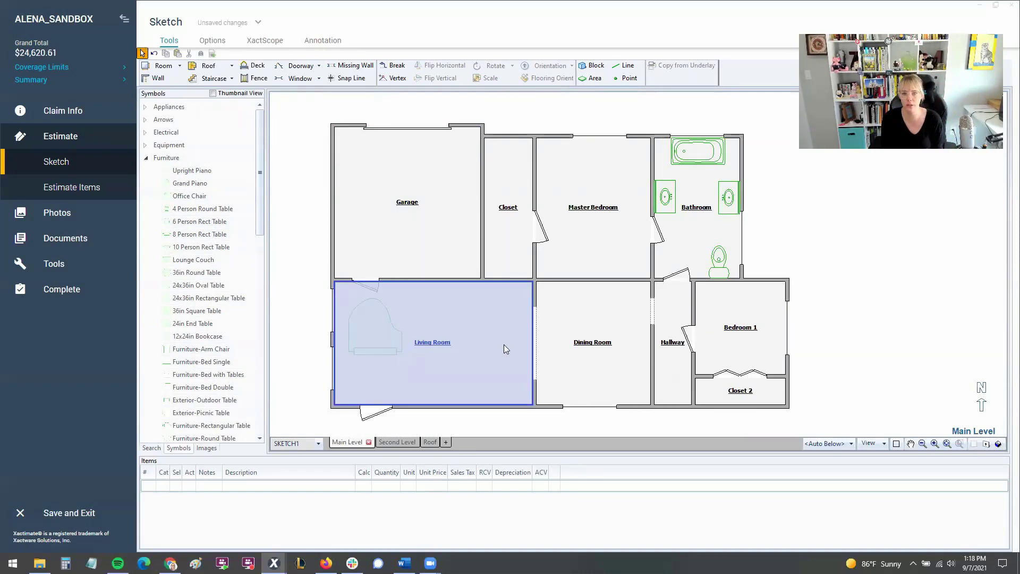
pyautogui.moveTo(816, 335); pyautogui.dragTo(694, 339, button='middle')
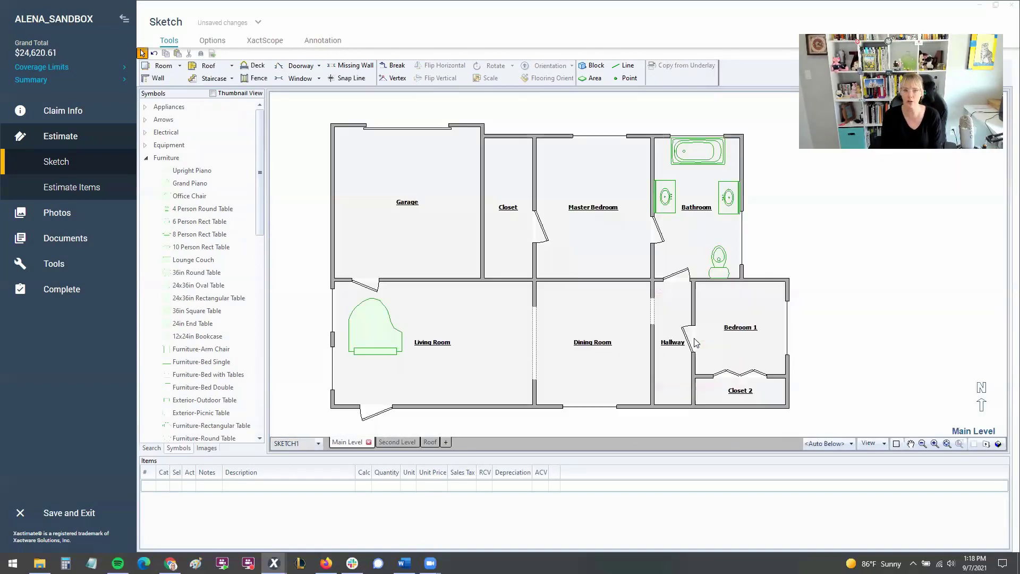
# Step: Set the View Properties detail level to Super with Photorealism checked
pyautogui.rightClick(808, 232)
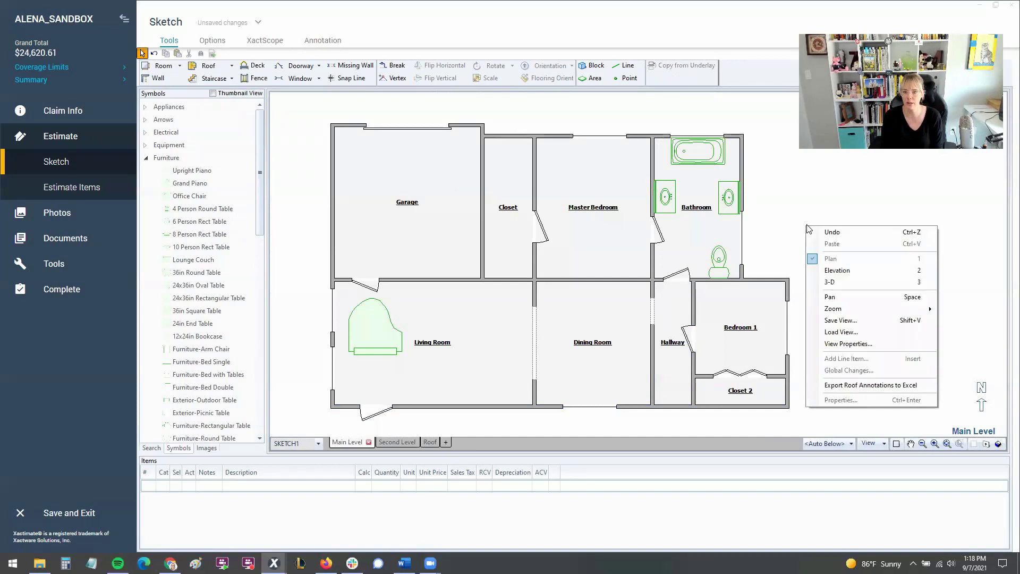
pyautogui.click(854, 345)
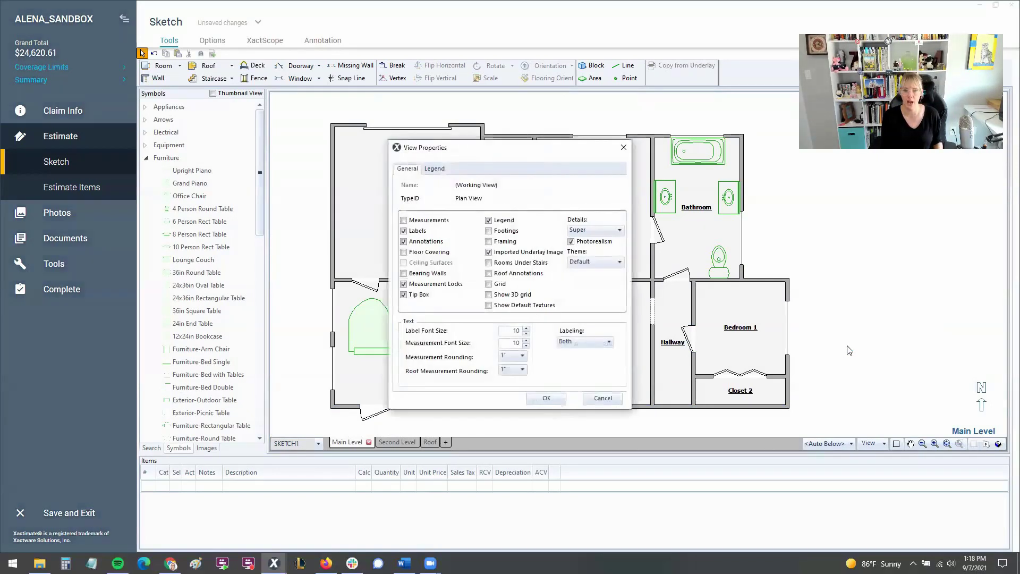
pyautogui.click(587, 232)
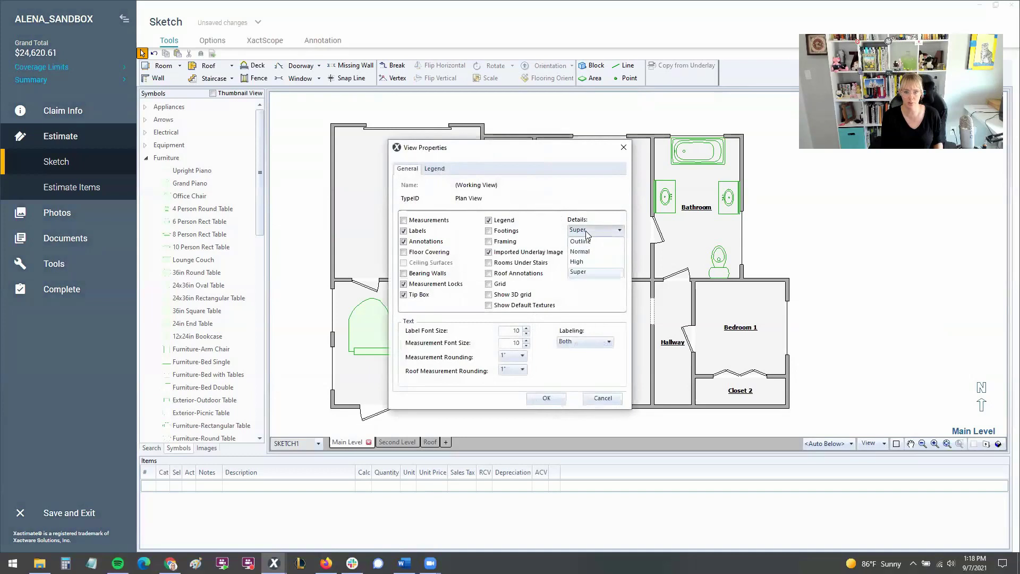
pyautogui.click(589, 273)
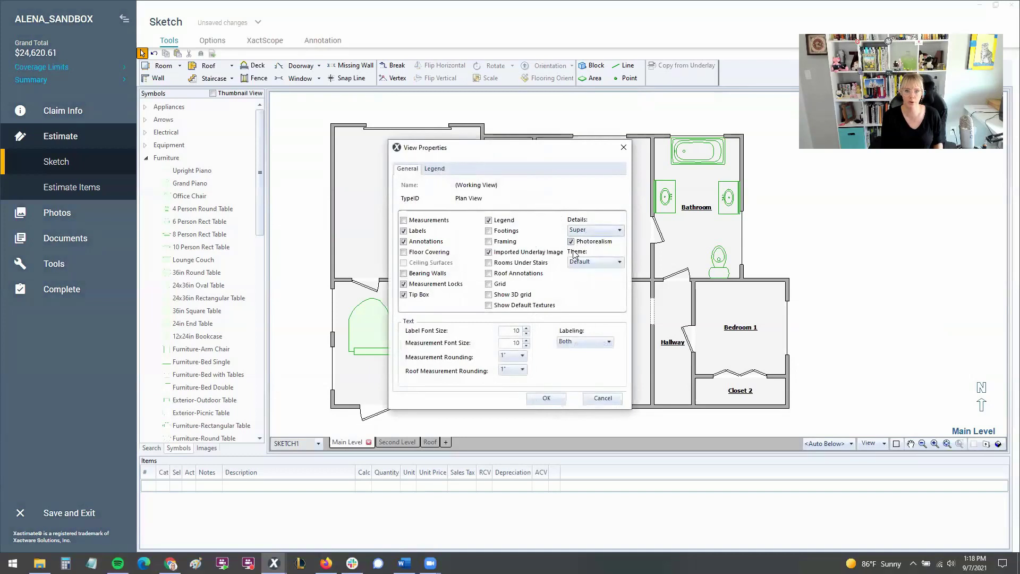
pyautogui.click(537, 400)
# Step: Apply the brick-like Stone texture (third Material Type swatch) to the Dining Room floor
pyautogui.click(610, 308)
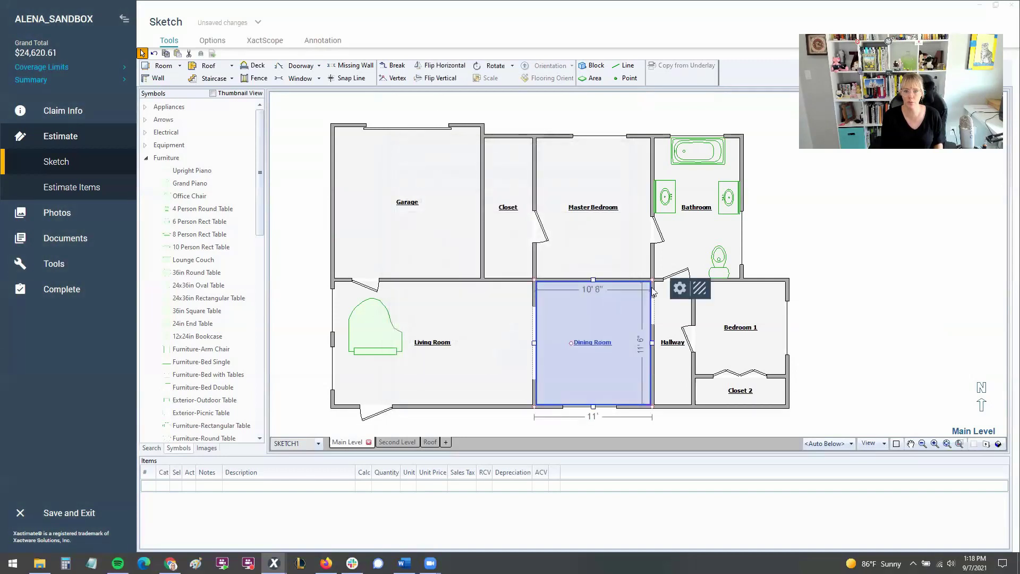
pyautogui.click(683, 294)
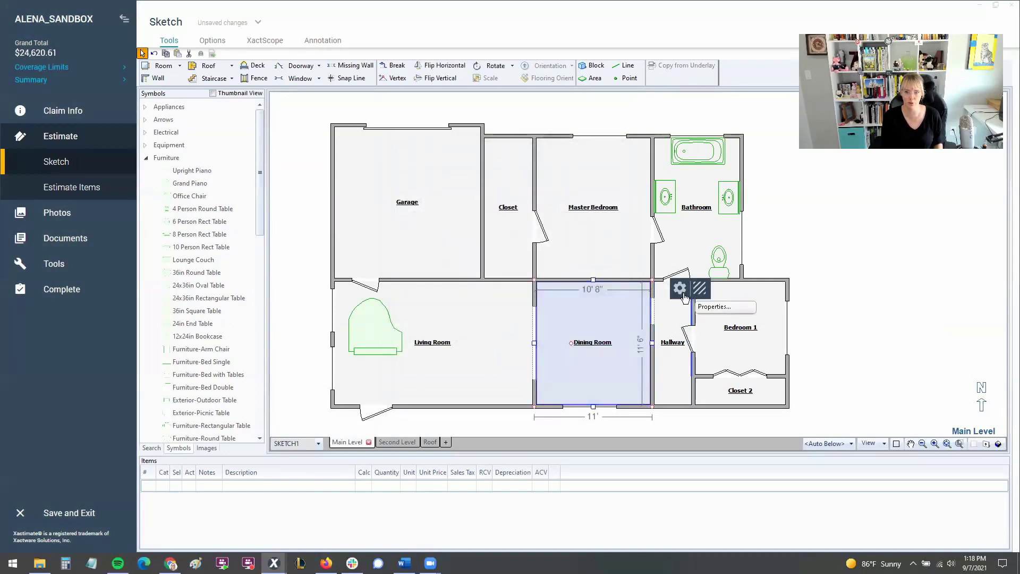
pyautogui.click(681, 290)
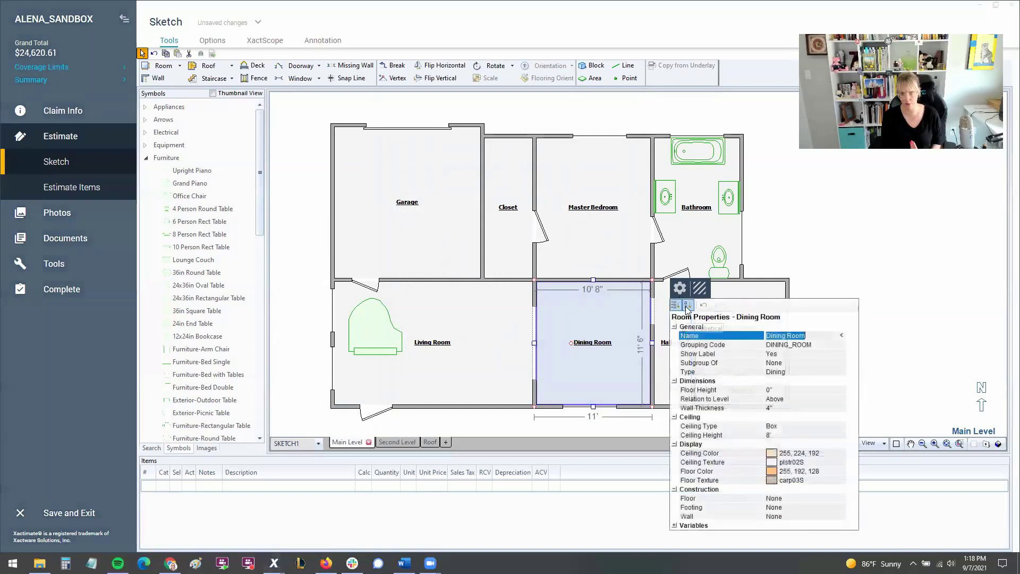
pyautogui.click(700, 290)
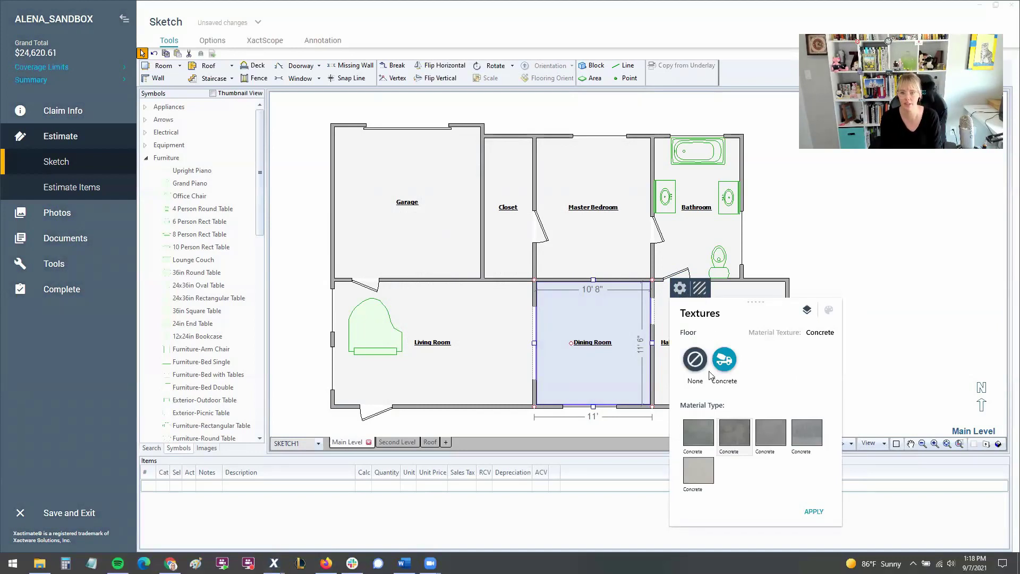
pyautogui.click(695, 363)
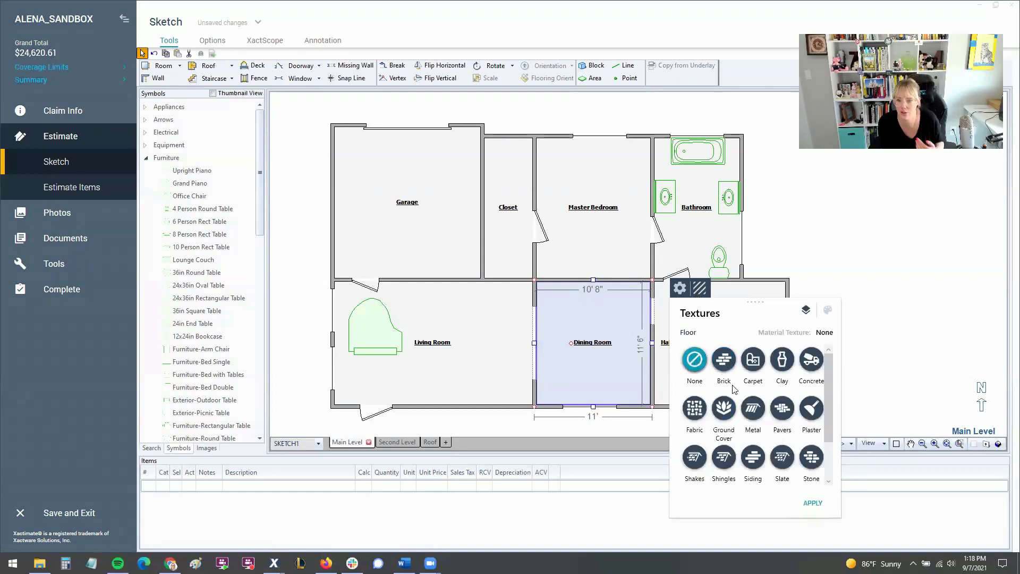
pyautogui.click(811, 459)
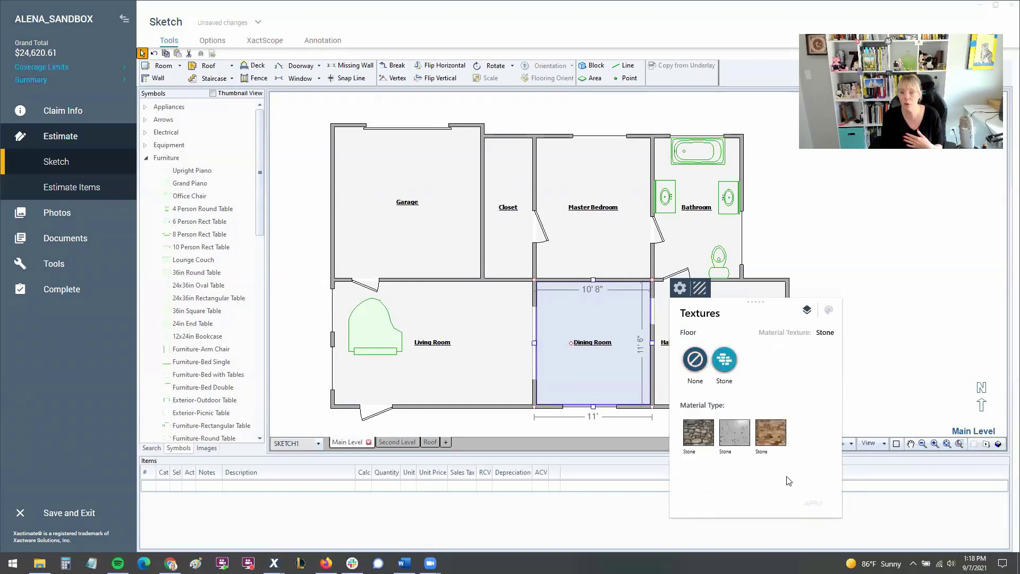
pyautogui.click(770, 432)
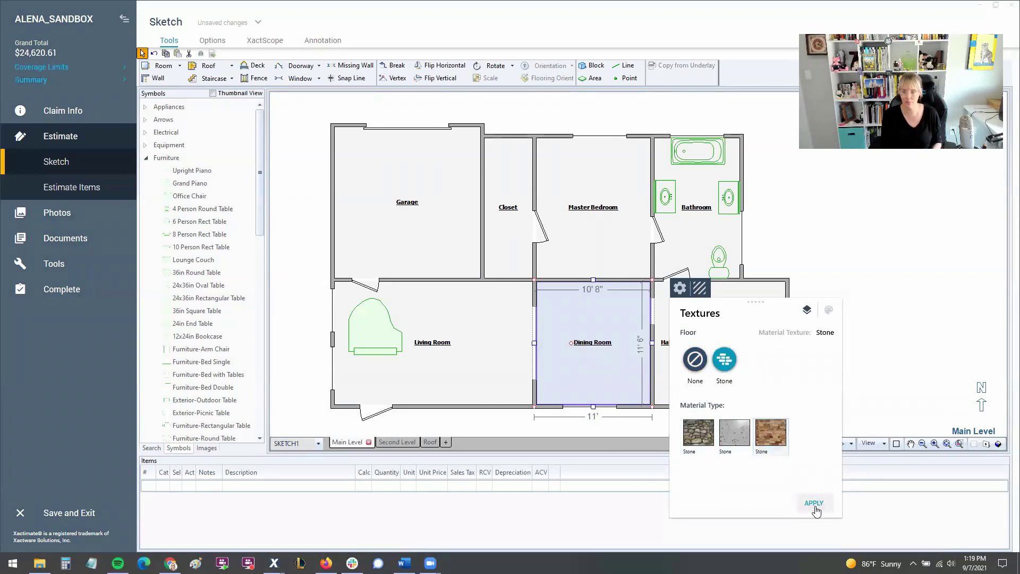
pyautogui.click(913, 312)
# Step: Show the house in 3D and orbit around the Dining Room floor to inspect its texture
pyautogui.click(998, 444)
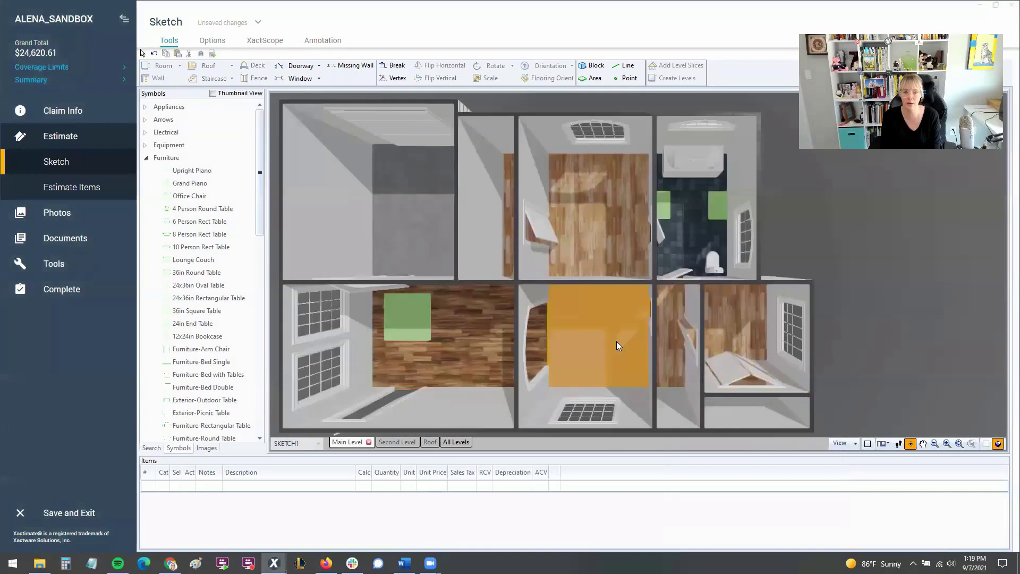
pyautogui.click(585, 357)
pyautogui.moveTo(590, 346); pyautogui.dragTo(599, 283)
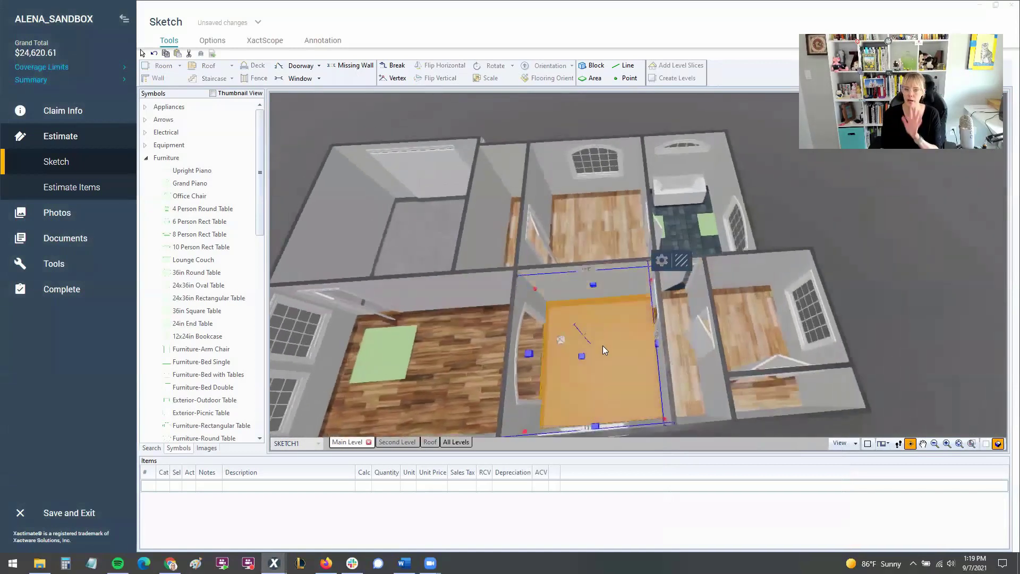
pyautogui.moveTo(600, 362); pyautogui.dragTo(580, 400, button='right')
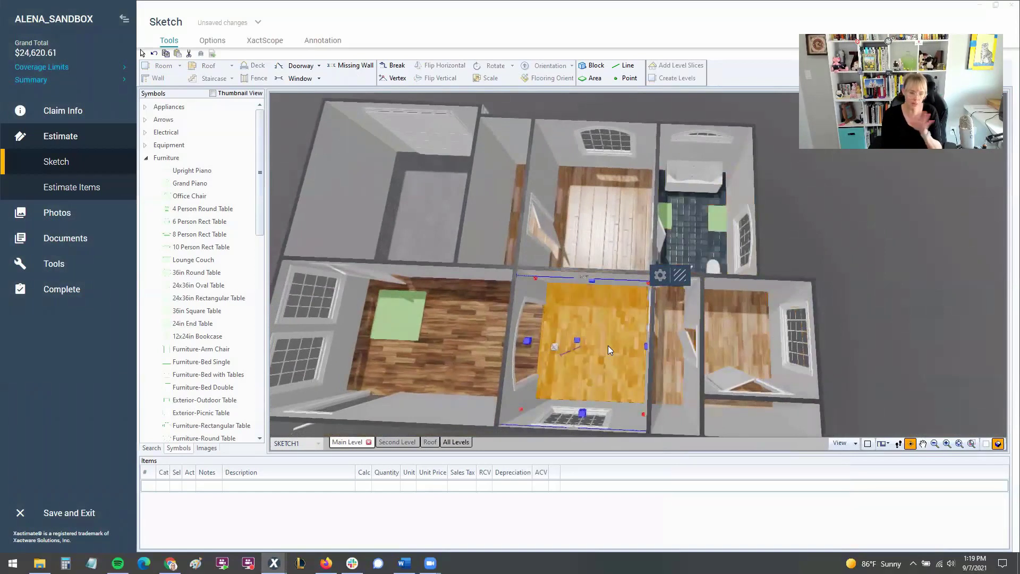
pyautogui.moveTo(608, 346)
pyautogui.mouseDown(button='right')
pyautogui.moveTo(593, 338)
pyautogui.moveTo(601, 333)
pyautogui.mouseUp(button='right')
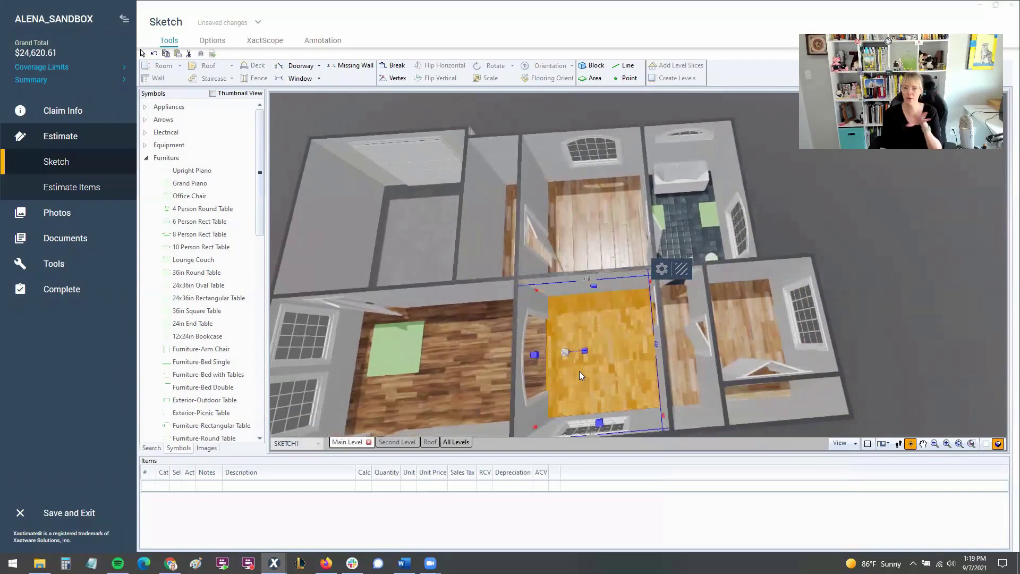
pyautogui.moveTo(606, 363); pyautogui.dragTo(553, 329, button='right')
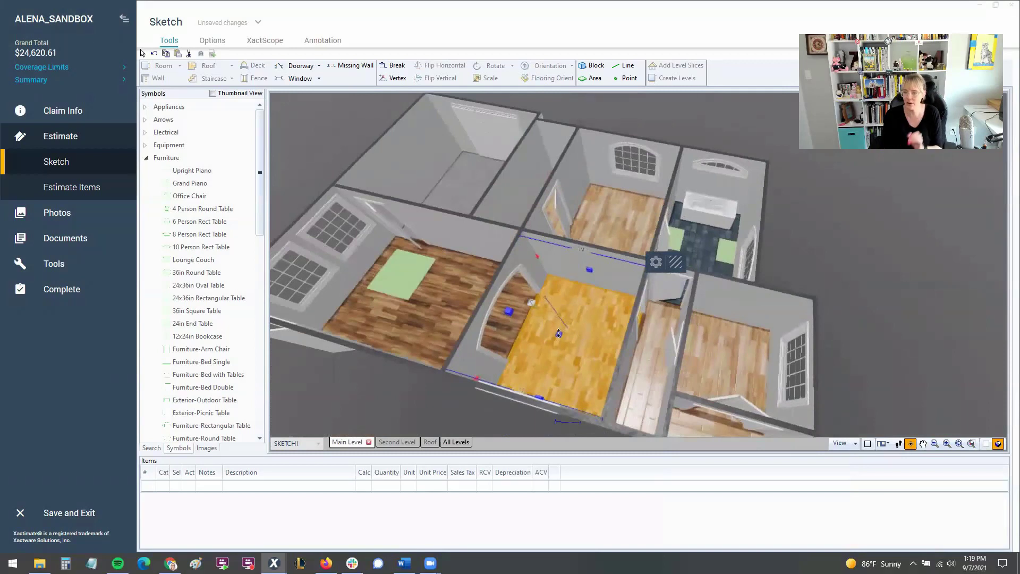
# Step: Change the Dining Room floor to the lighter grey middle Stone swatch
pyautogui.click(676, 263)
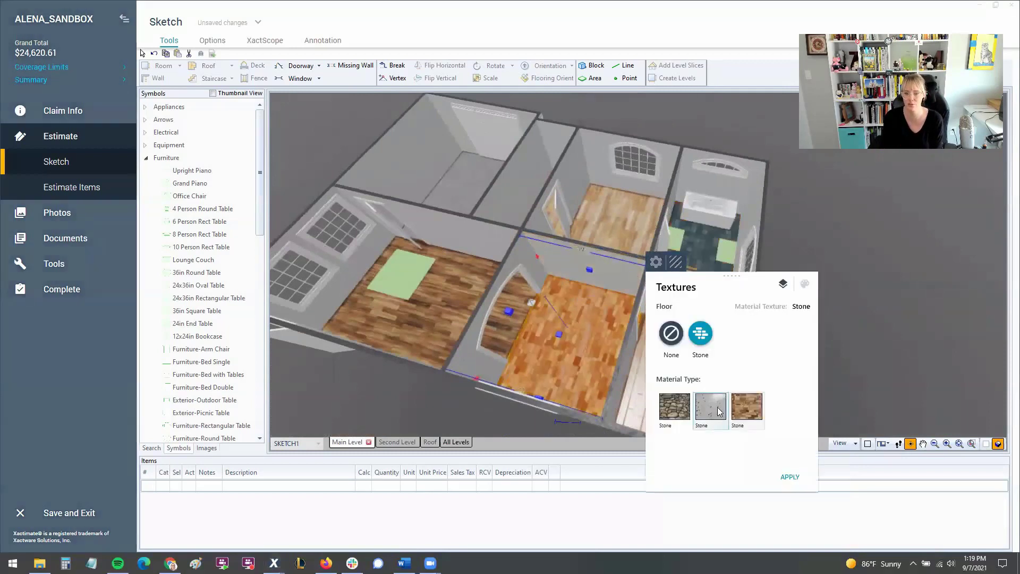
pyautogui.click(790, 477)
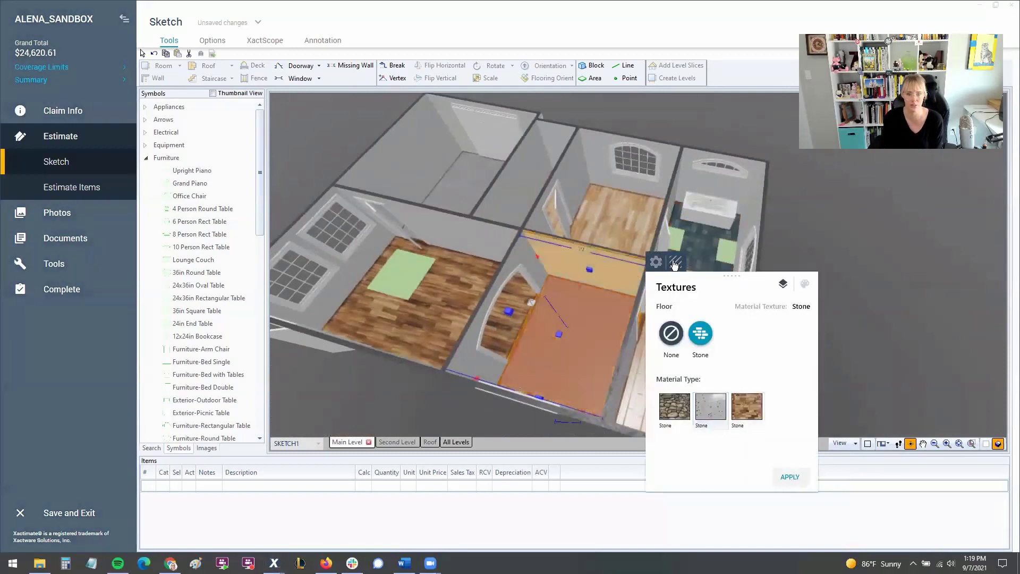
pyautogui.click(583, 355)
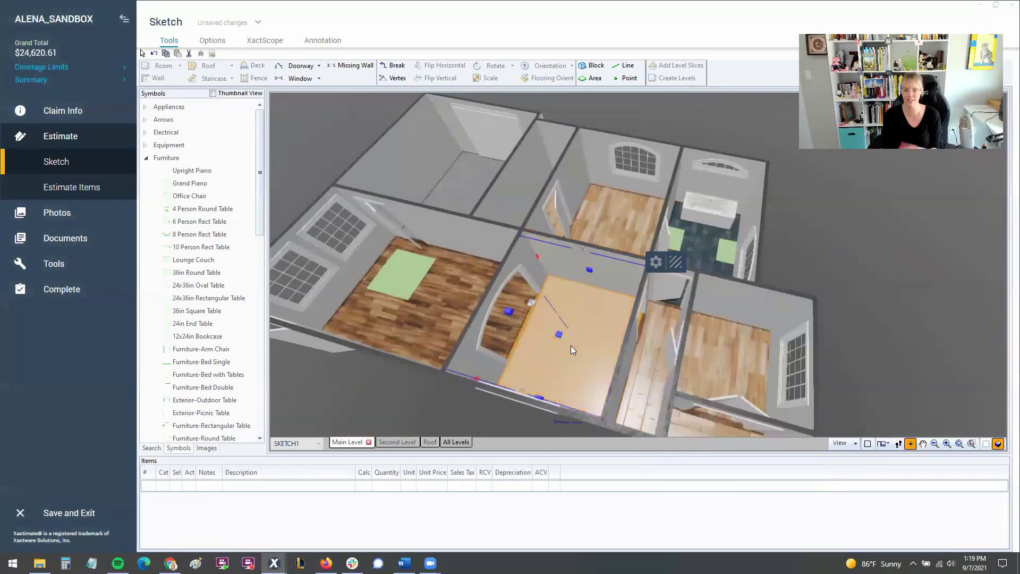
# Step: Zoom and orbit the house down to a low side view
pyautogui.scroll(2, 569, 367)
pyautogui.scroll(-5, 570, 365)
pyautogui.scroll(2, 579, 317)
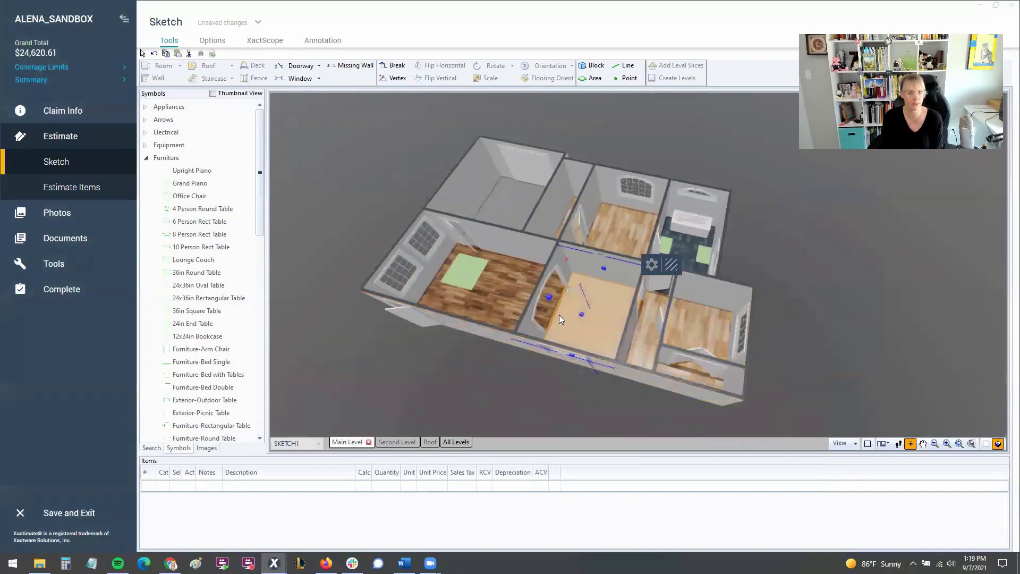
pyautogui.moveTo(560, 336); pyautogui.dragTo(577, 405)
# Step: Save the current 3D view with the view name '3D'
pyautogui.rightClick(771, 234)
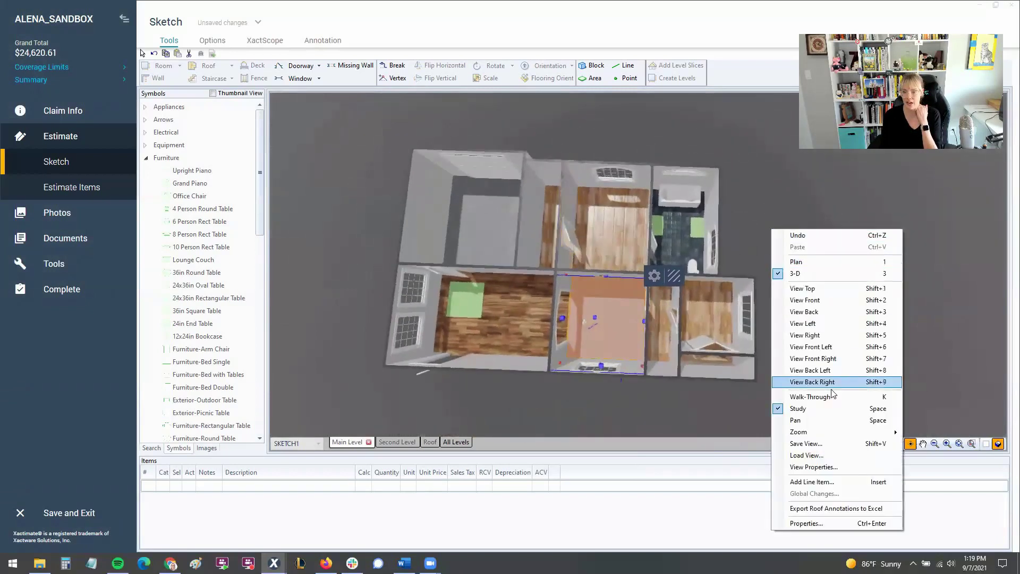
pyautogui.click(833, 444)
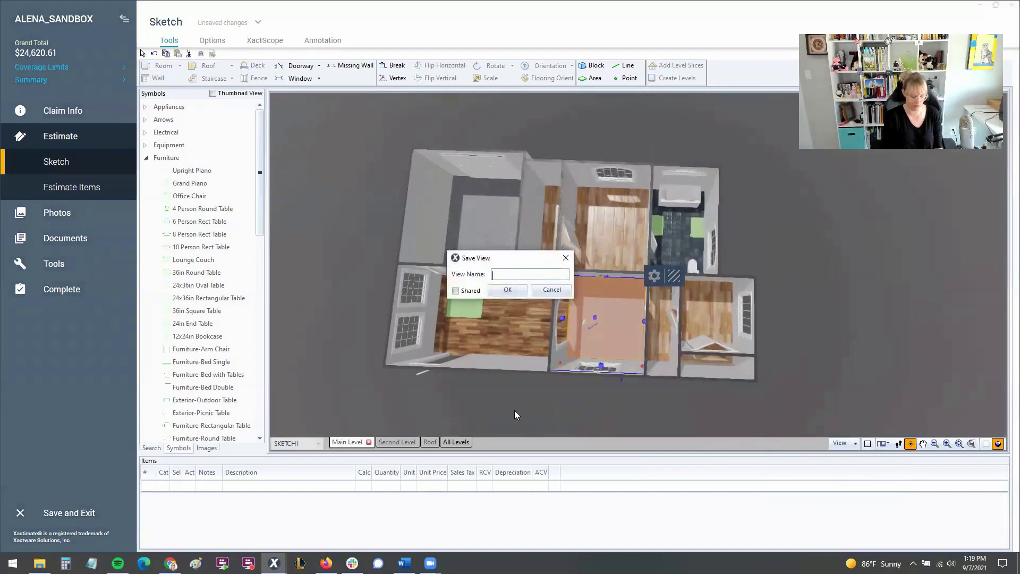
pyautogui.write('3D')
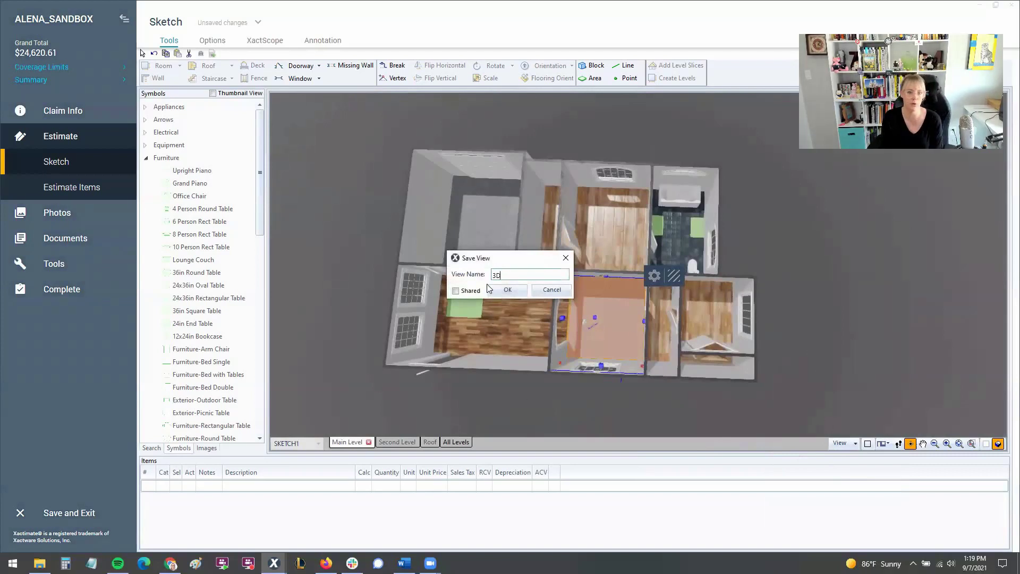
pyautogui.click(502, 294)
# Step: Orbit the house through a low tilted angle, the front wall and an end view
pyautogui.moveTo(664, 379); pyautogui.dragTo(663, 266)
pyautogui.moveTo(453, 301); pyautogui.dragTo(519, 255)
pyautogui.moveTo(507, 348); pyautogui.dragTo(444, 329)
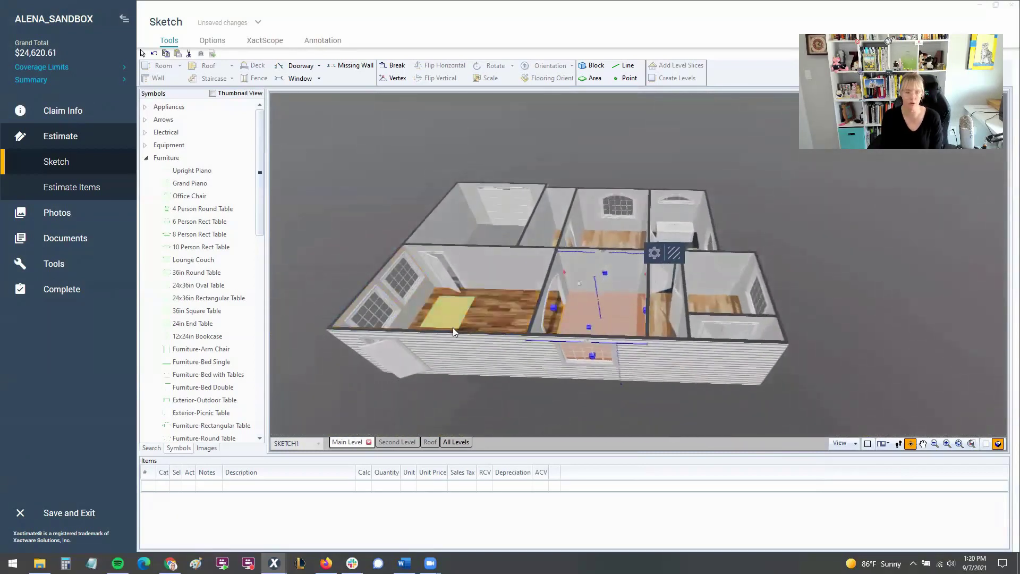
# Step: Leave 3D for the flat floor plan, briefly recheck the 3D model, then zoom out on the plan
pyautogui.press('F8')
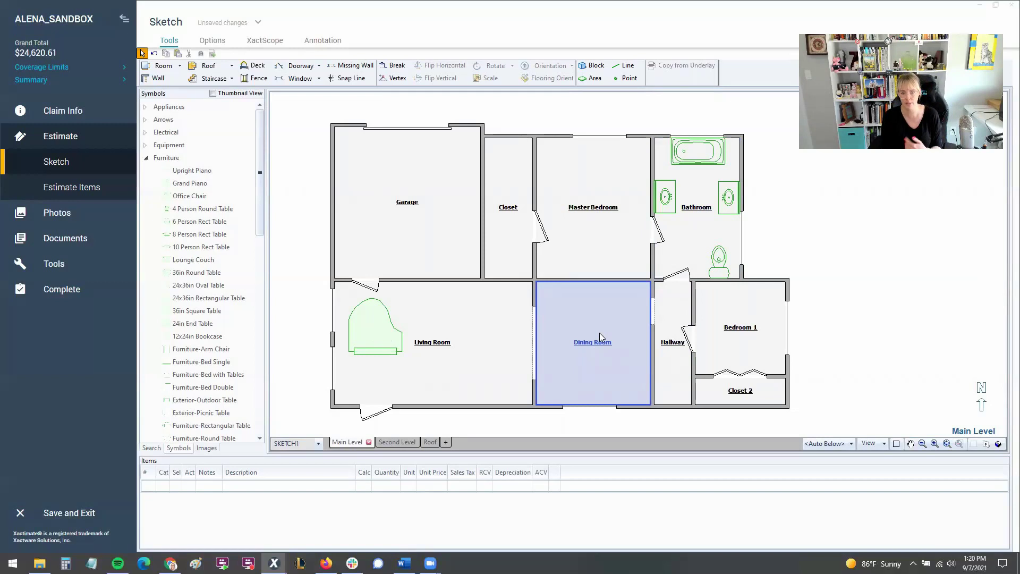
pyautogui.press('F8')
pyautogui.moveTo(608, 366); pyautogui.dragTo(608, 246)
pyautogui.scroll(-3, 608, 246)
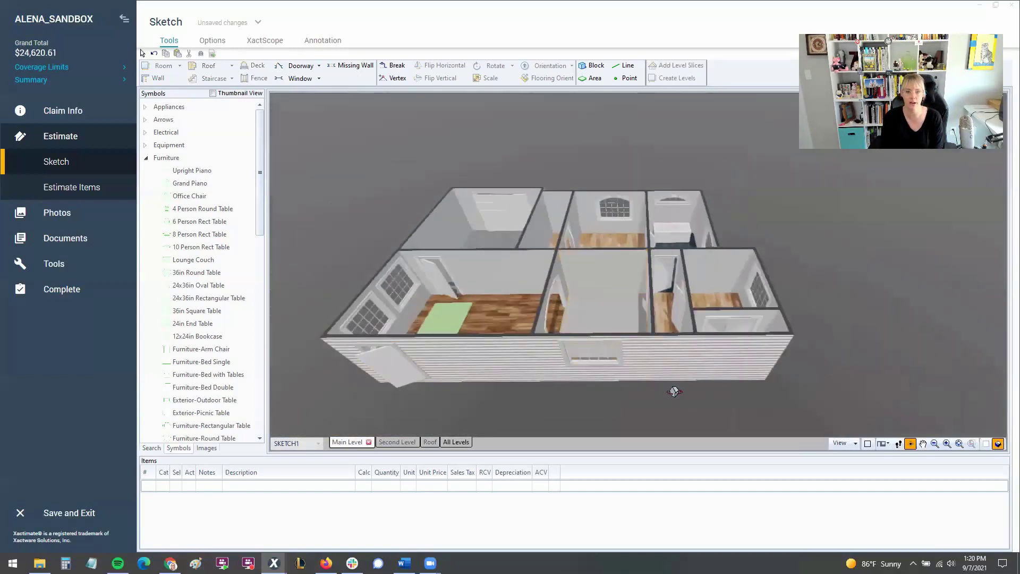
pyautogui.moveTo(674, 389); pyautogui.dragTo(681, 363)
pyautogui.press('F3')
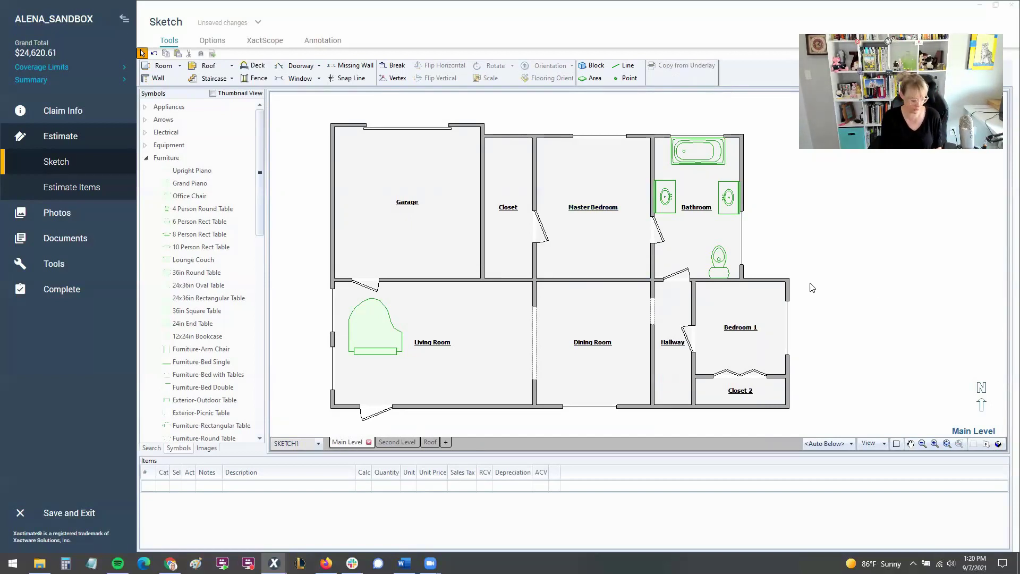
pyautogui.scroll(-2, 469, 248)
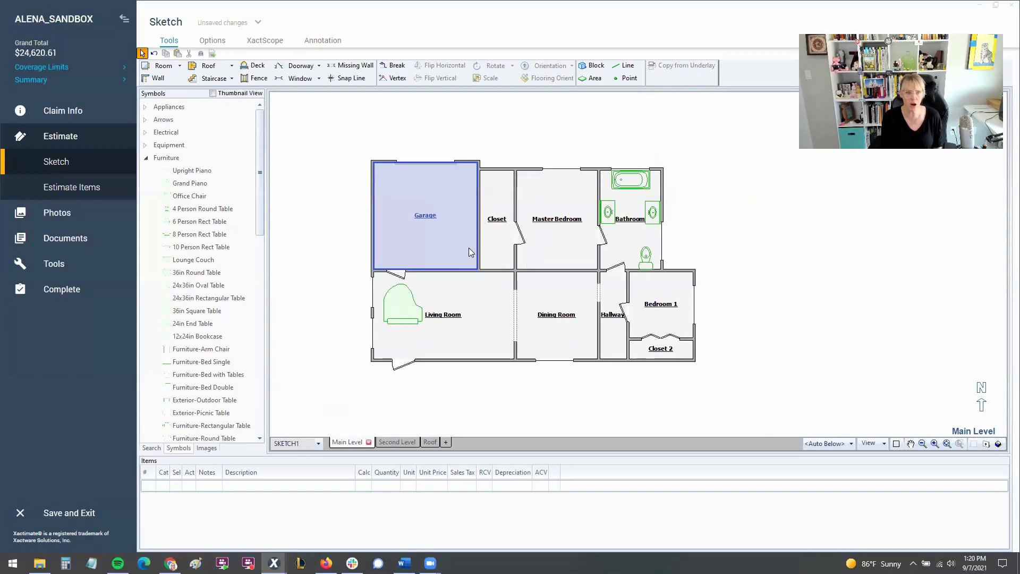
pyautogui.rightClick(567, 130)
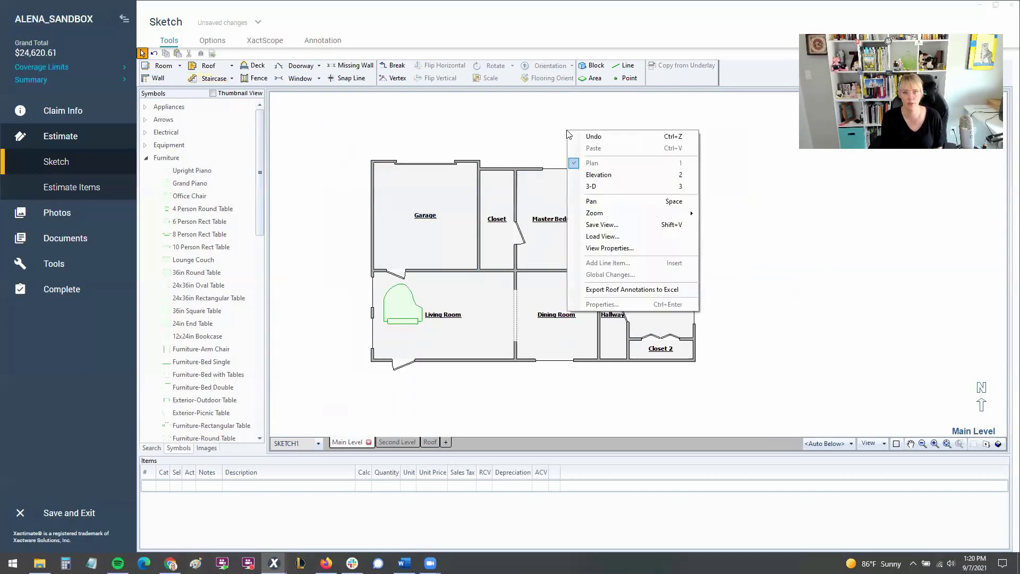
pyautogui.click(641, 249)
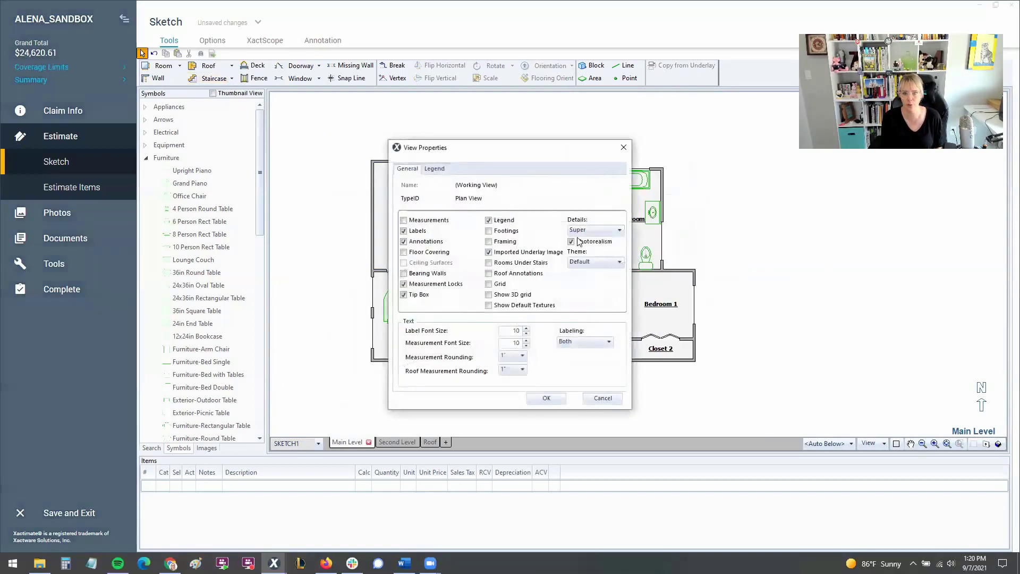
pyautogui.click(582, 230)
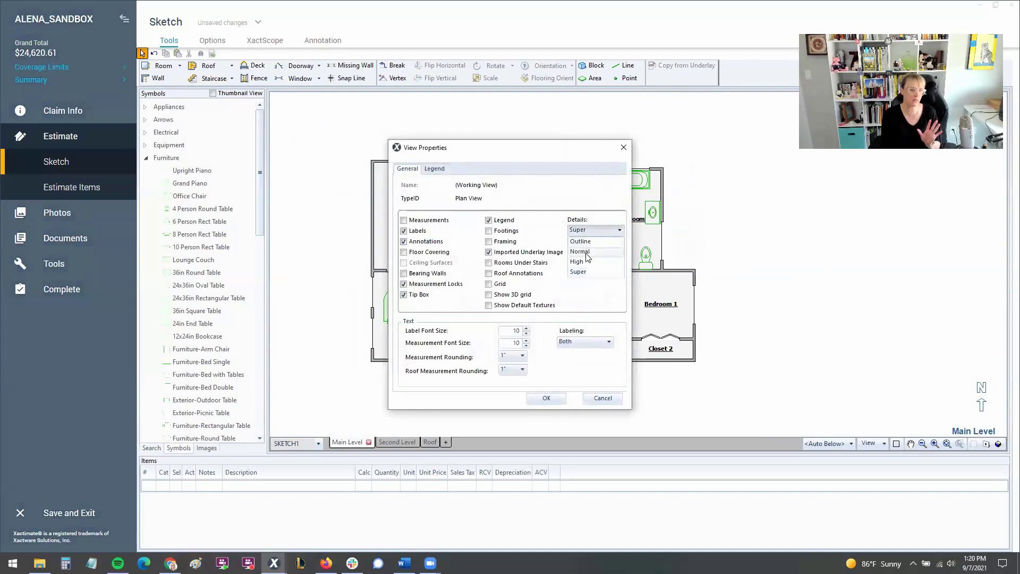
pyautogui.click(581, 252)
pyautogui.click(569, 242)
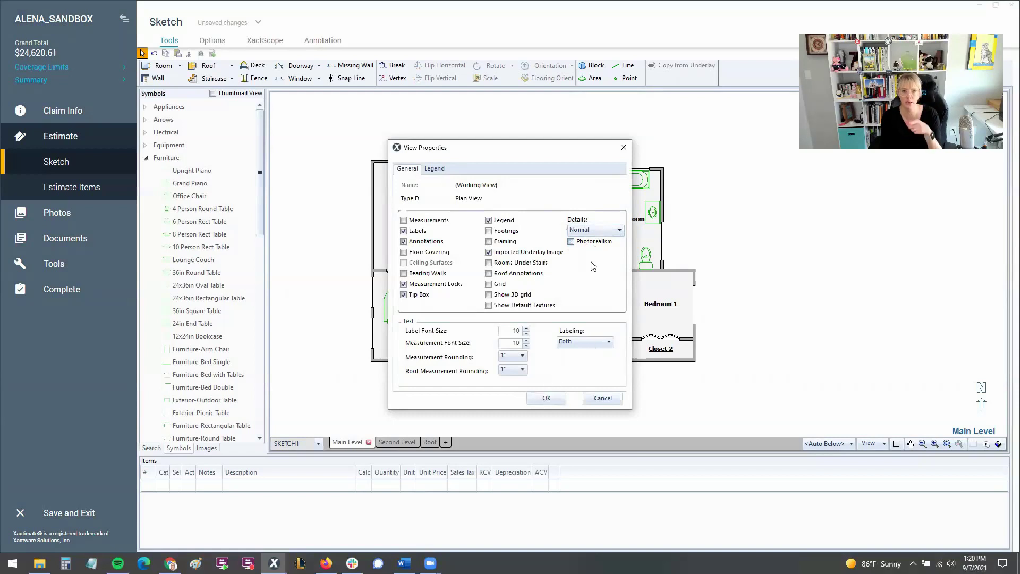
pyautogui.click(545, 398)
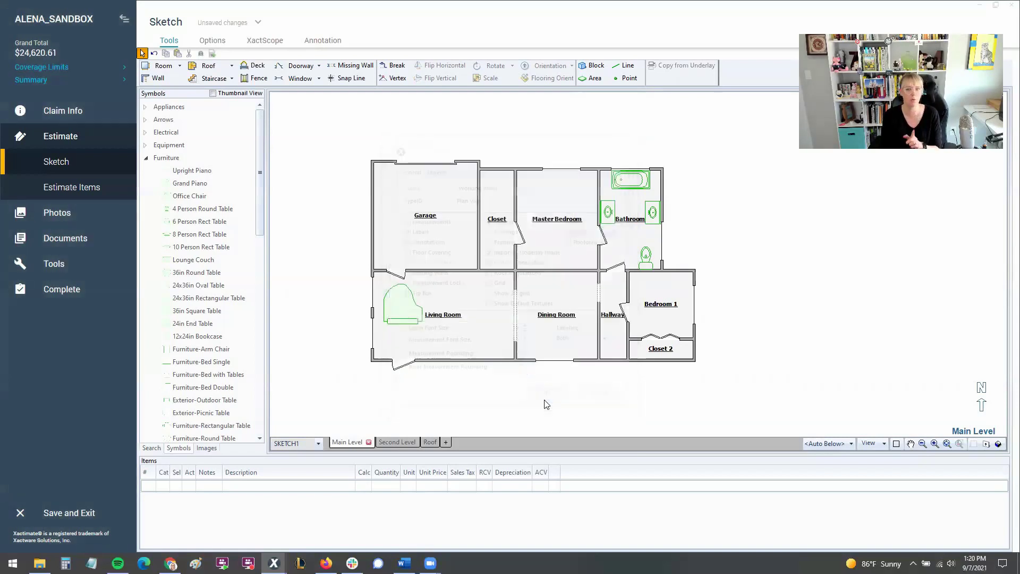
# Step: Place a 10' by 10' Deck1 beside the Bathroom with Framed deck construction
pyautogui.click(257, 65)
pyautogui.click(719, 253)
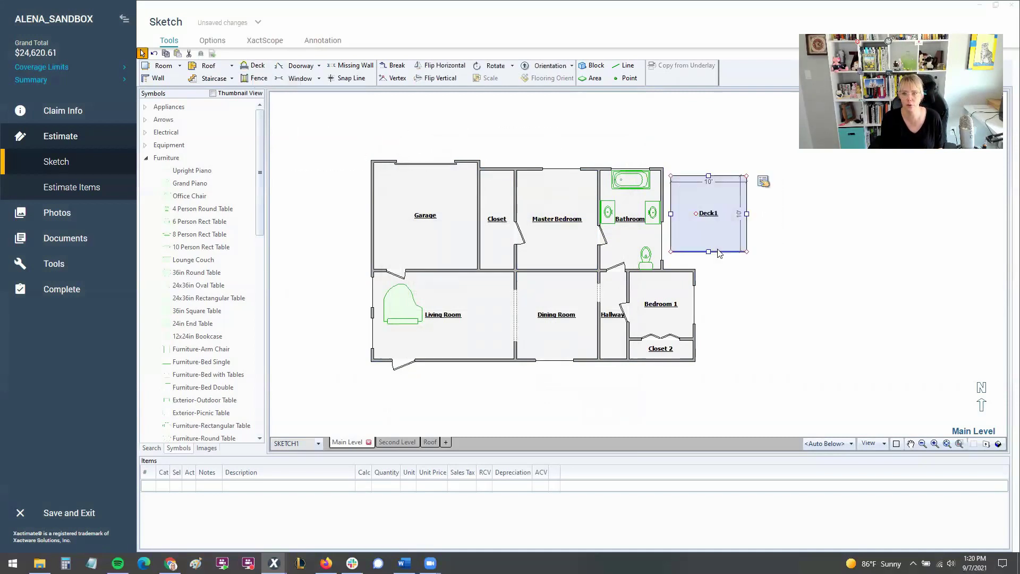
pyautogui.click(763, 182)
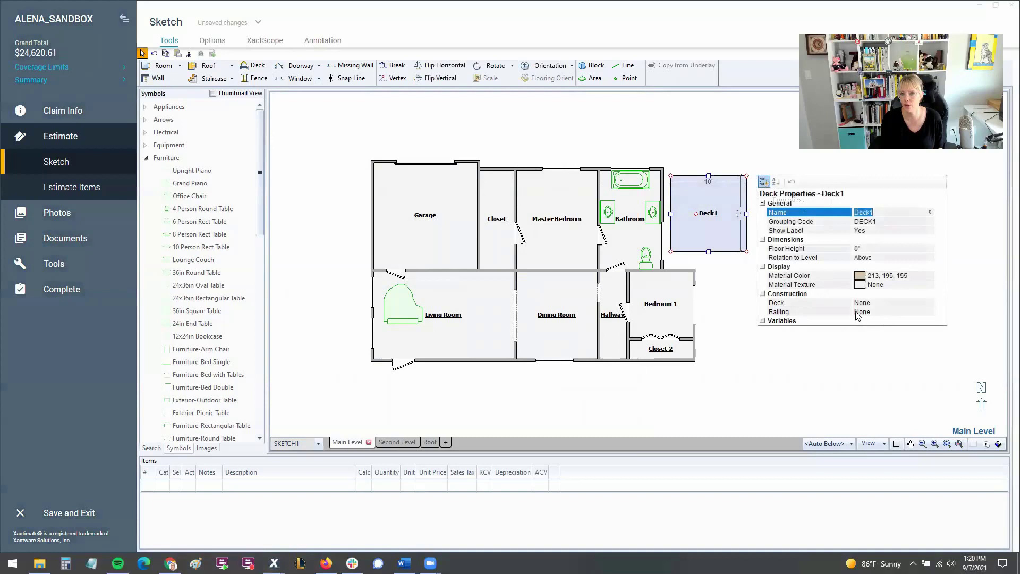
pyautogui.click(870, 305)
pyautogui.click(929, 304)
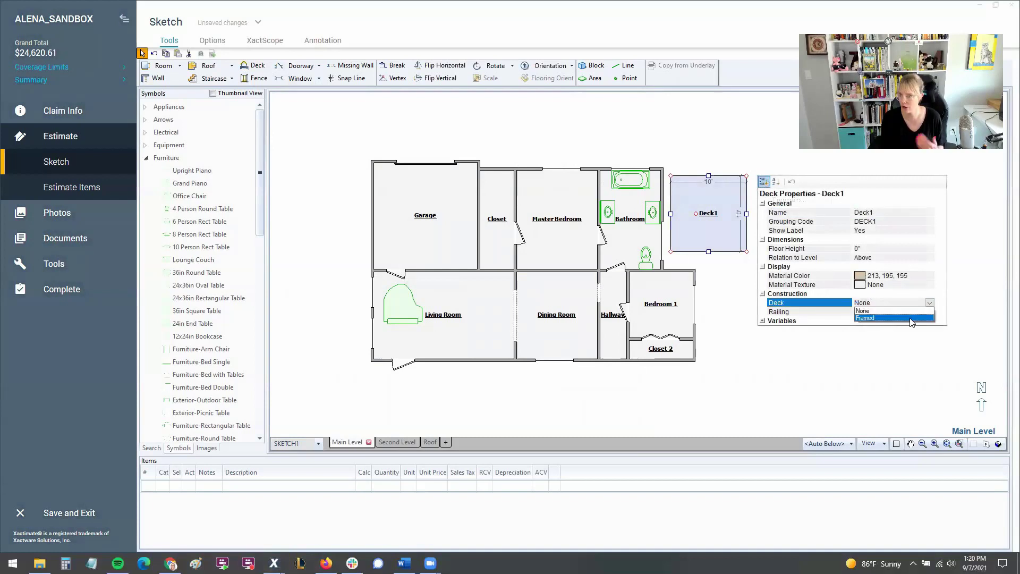
pyautogui.click(911, 315)
pyautogui.click(927, 313)
# Step: Set the deck's Deck Footing to Yes and Railing to Framed, then deselect it
pyautogui.click(929, 313)
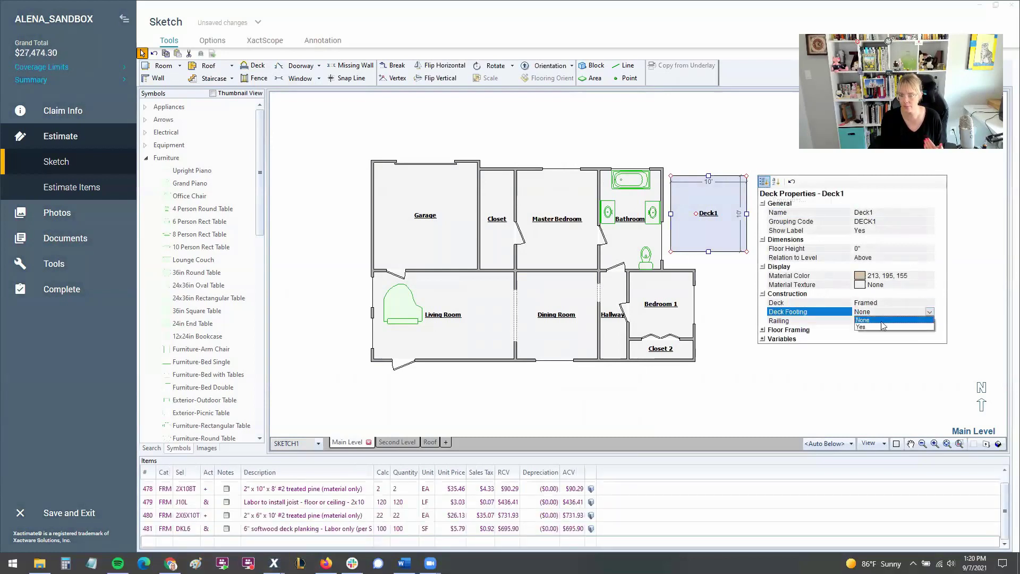
pyautogui.click(882, 327)
pyautogui.click(890, 322)
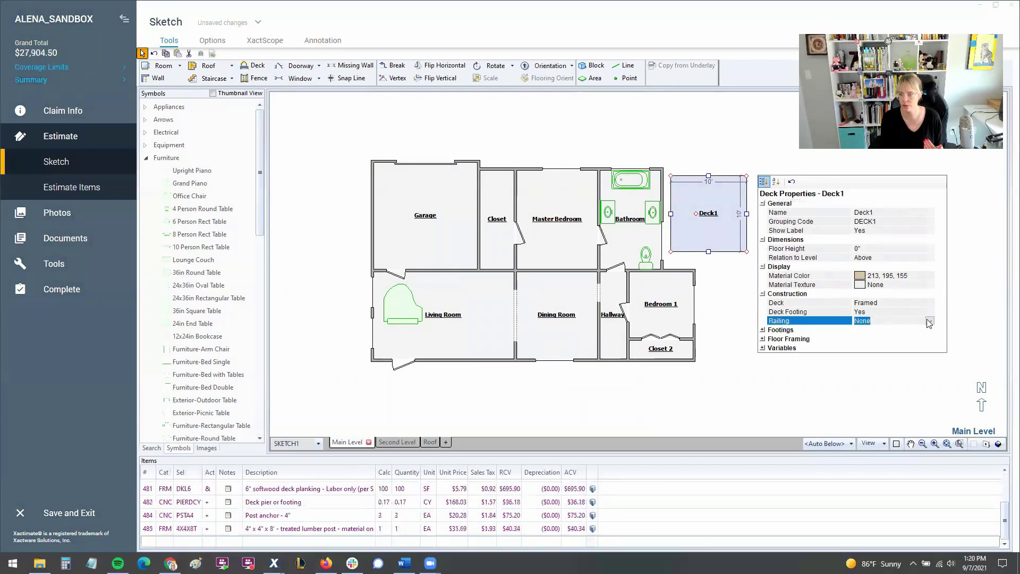
pyautogui.click(929, 322)
pyautogui.click(903, 339)
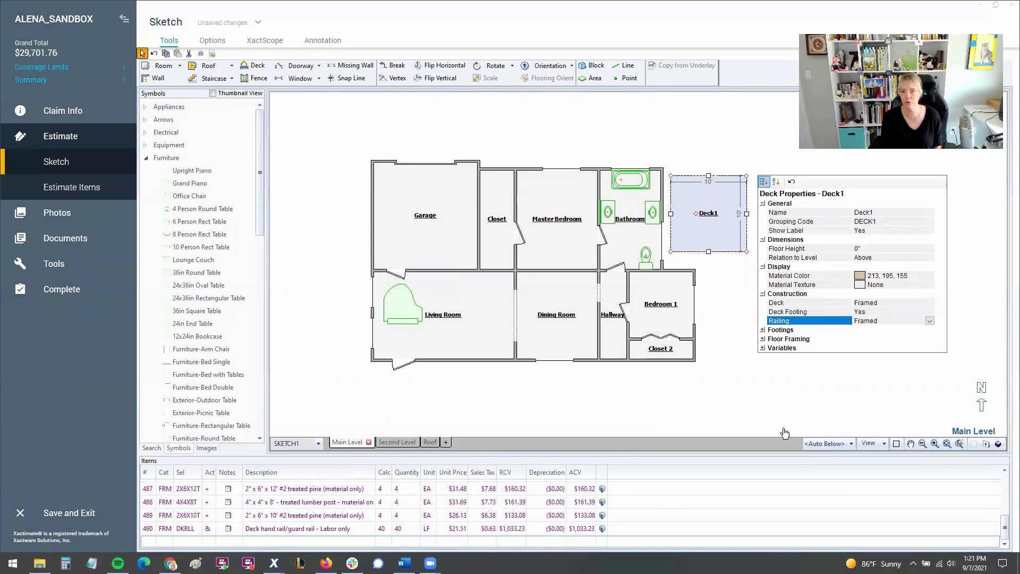
pyautogui.click(750, 370)
# Step: Preview the new deck in 3D at Normal detail by orbiting, then return to plan
pyautogui.press('F9')
pyautogui.moveTo(765, 338); pyautogui.dragTo(729, 212)
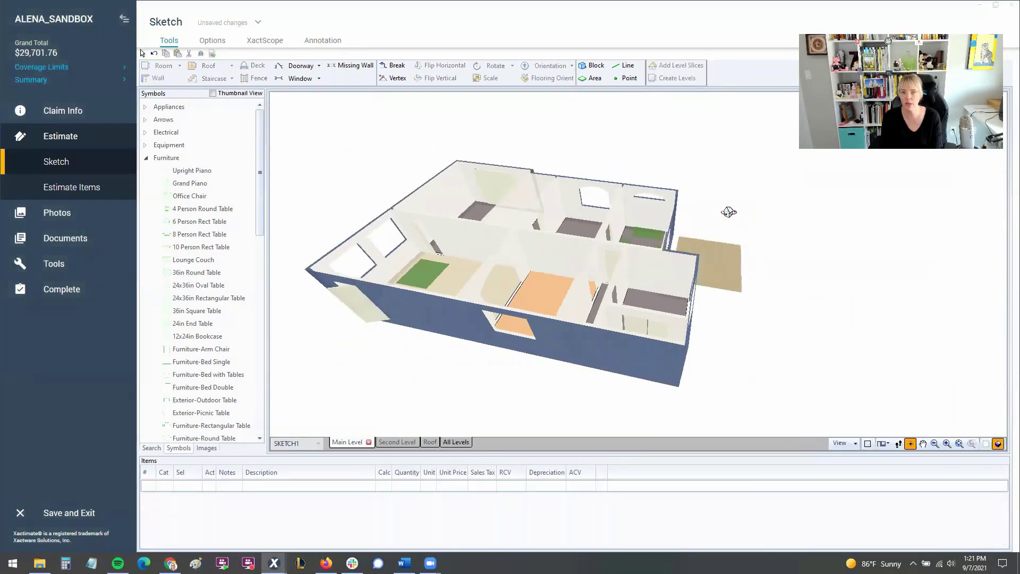
pyautogui.scroll(-2, 747, 309)
pyautogui.moveTo(747, 310); pyautogui.dragTo(519, 360)
pyautogui.press('1')
# Step: Raise the View Properties detail level from Normal to Super
pyautogui.rightClick(754, 277)
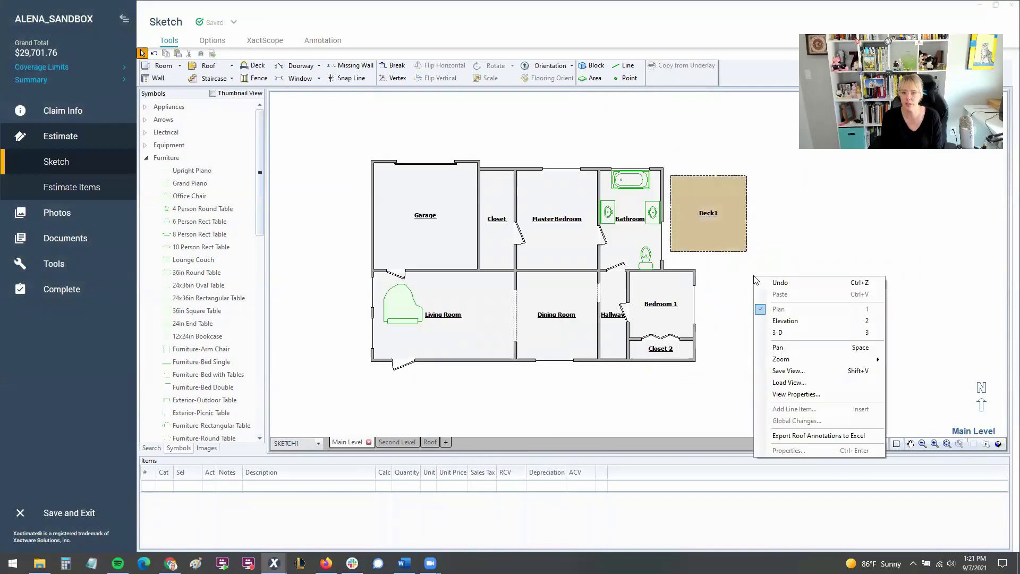
pyautogui.click(796, 394)
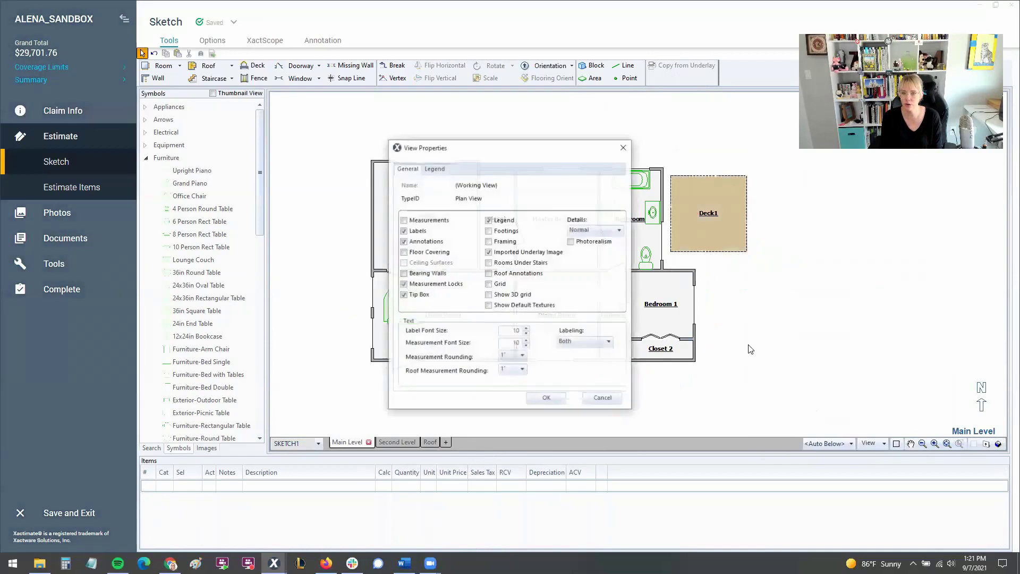
pyautogui.click(605, 232)
pyautogui.click(598, 275)
pyautogui.click(545, 398)
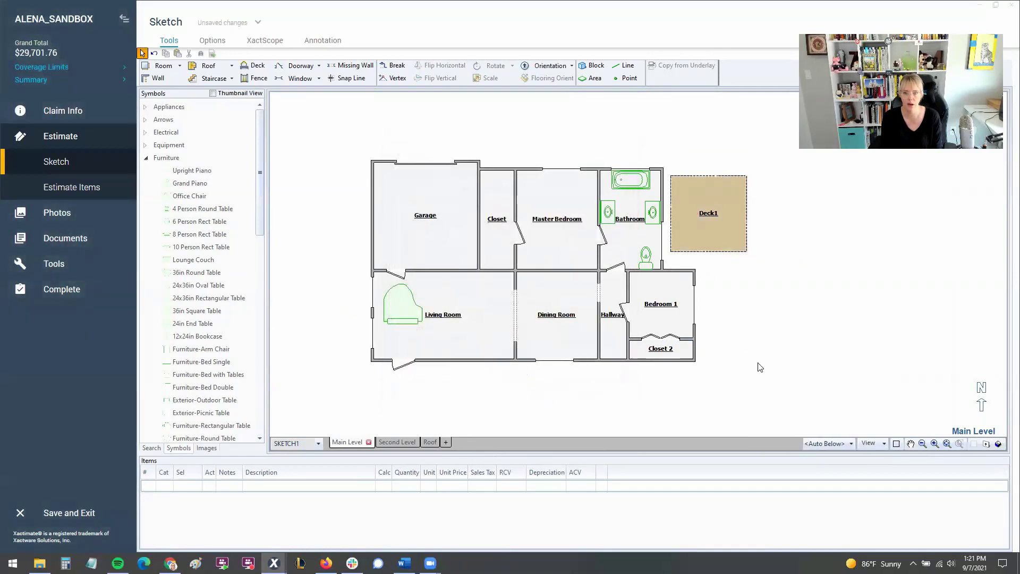
# Step: Orbit the Super-detail 3D model to inspect the deck's railing and footing posts
pyautogui.press('F9')
pyautogui.moveTo(709, 381); pyautogui.dragTo(526, 239)
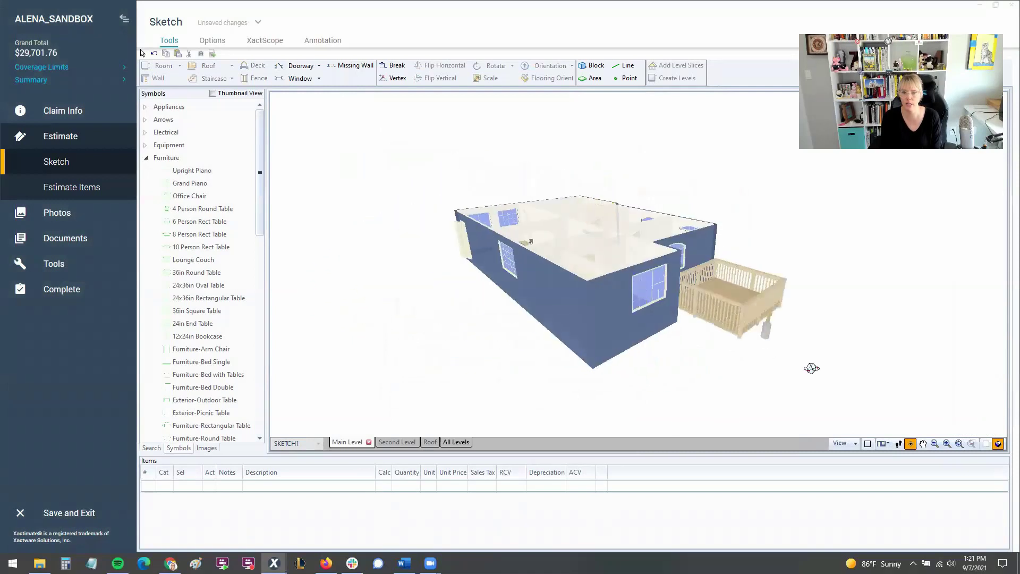
pyautogui.moveTo(811, 366); pyautogui.dragTo(527, 355)
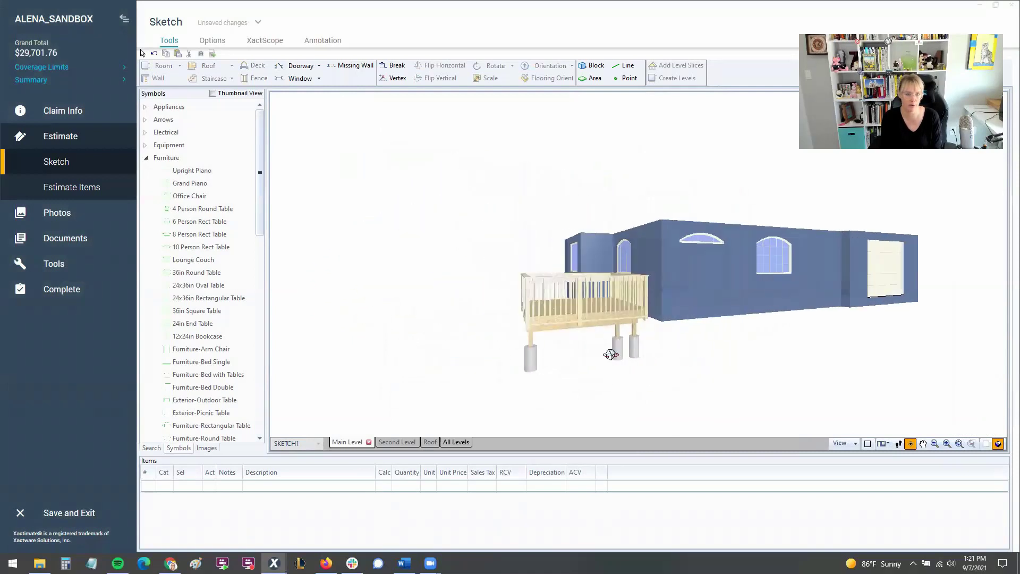
pyautogui.moveTo(654, 361); pyautogui.dragTo(676, 291)
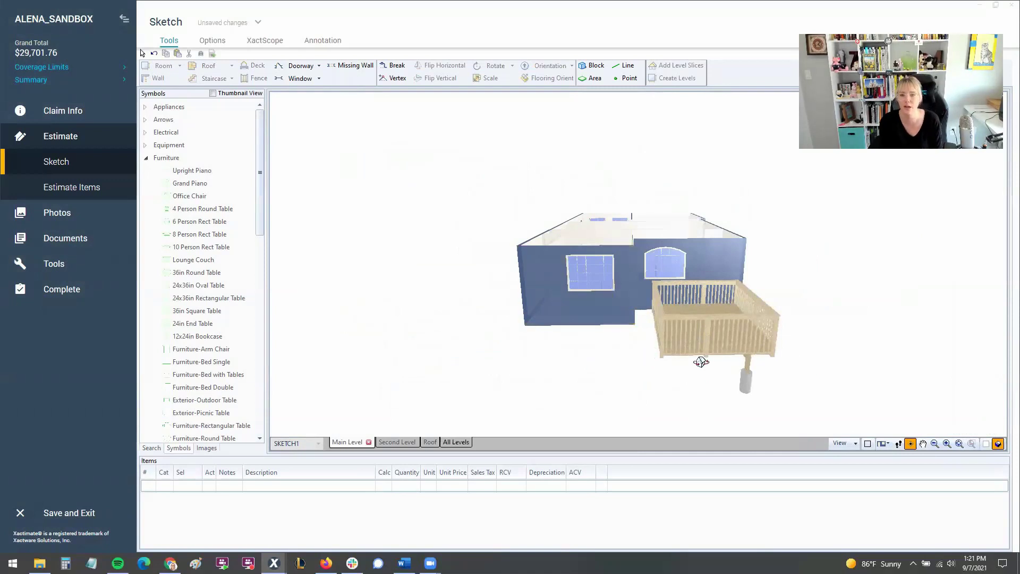
pyautogui.moveTo(734, 335); pyautogui.dragTo(546, 413)
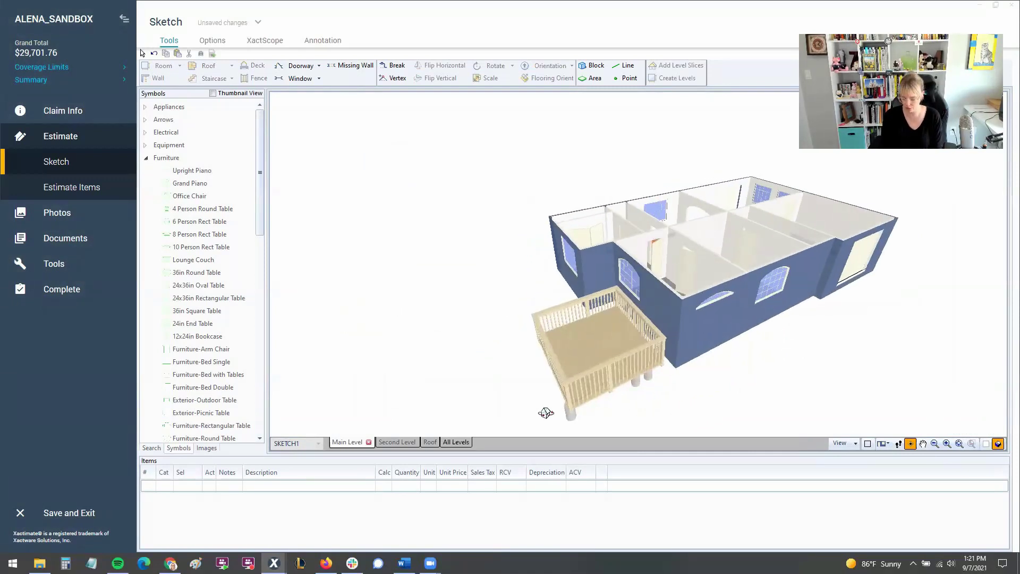
# Step: Check the rooms briefly in 3D from above, then return to the 2D floor plan
pyautogui.press('F12')
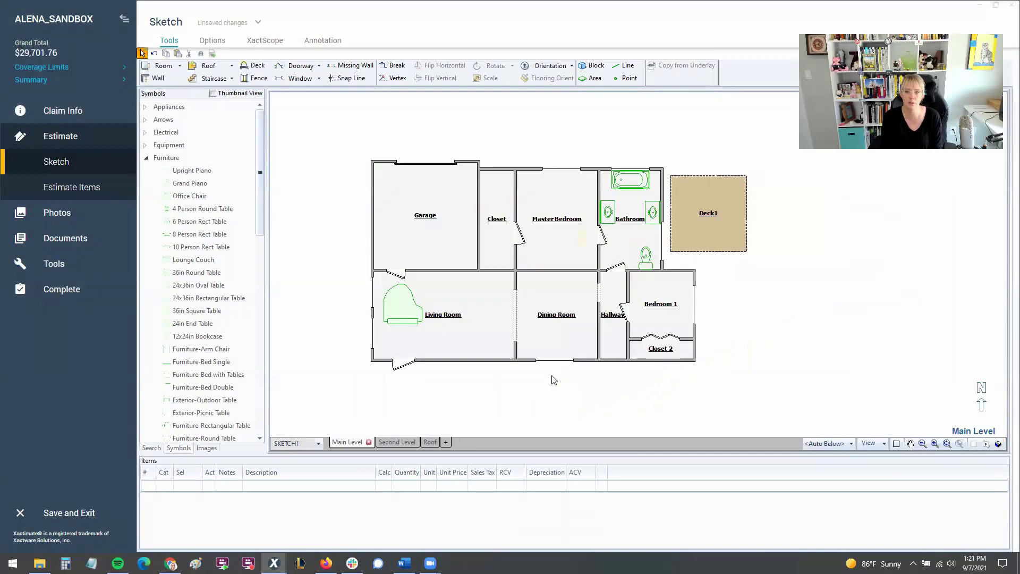
pyautogui.rightClick(782, 288)
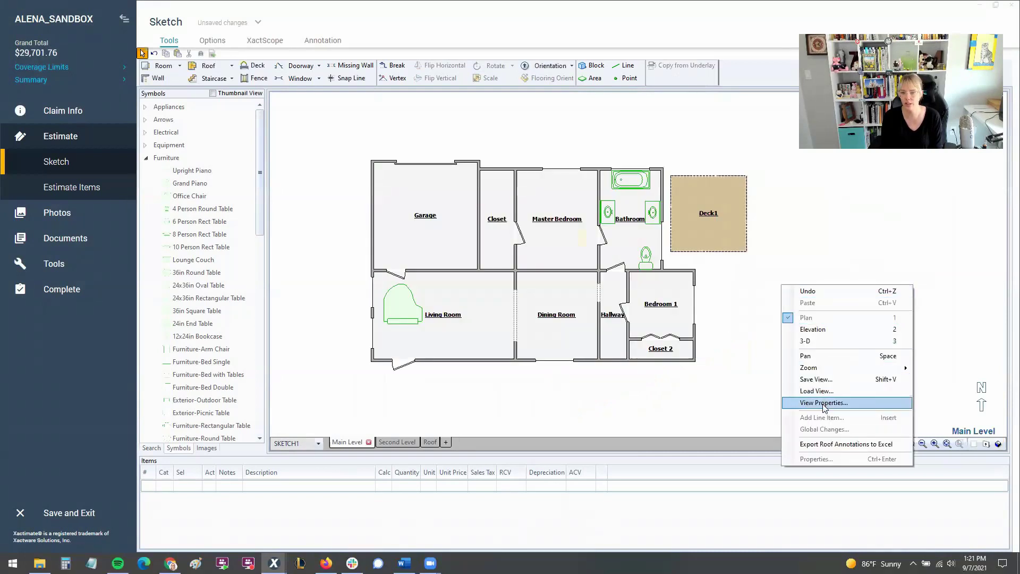
pyautogui.click(706, 350)
pyautogui.press('F12')
pyautogui.moveTo(704, 347); pyautogui.dragTo(590, 370)
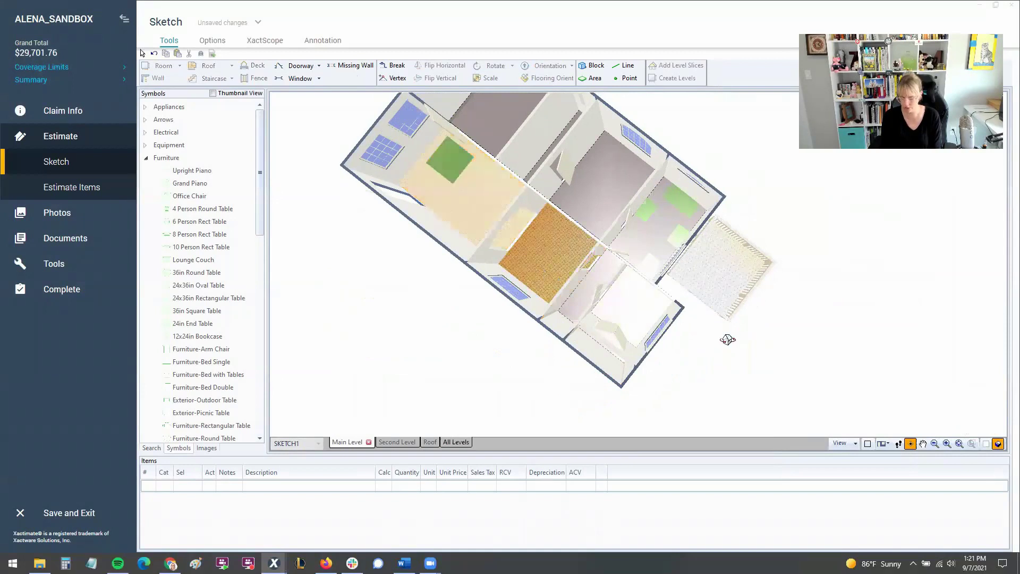
pyautogui.press('1')
# Step: Enable Photorealism with the Default theme in the plan's View Properties
pyautogui.rightClick(744, 275)
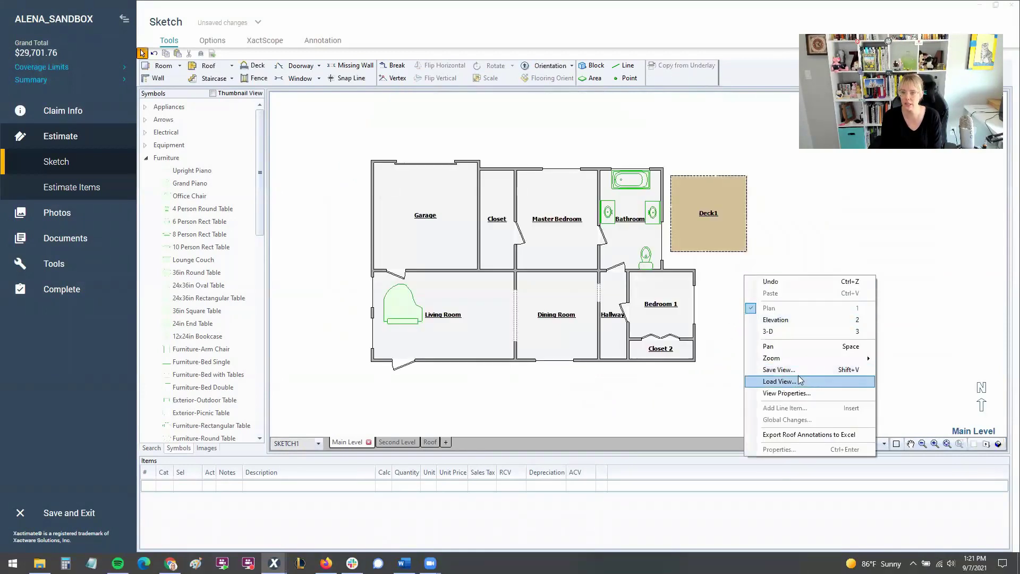
pyautogui.click(797, 393)
pyautogui.click(571, 242)
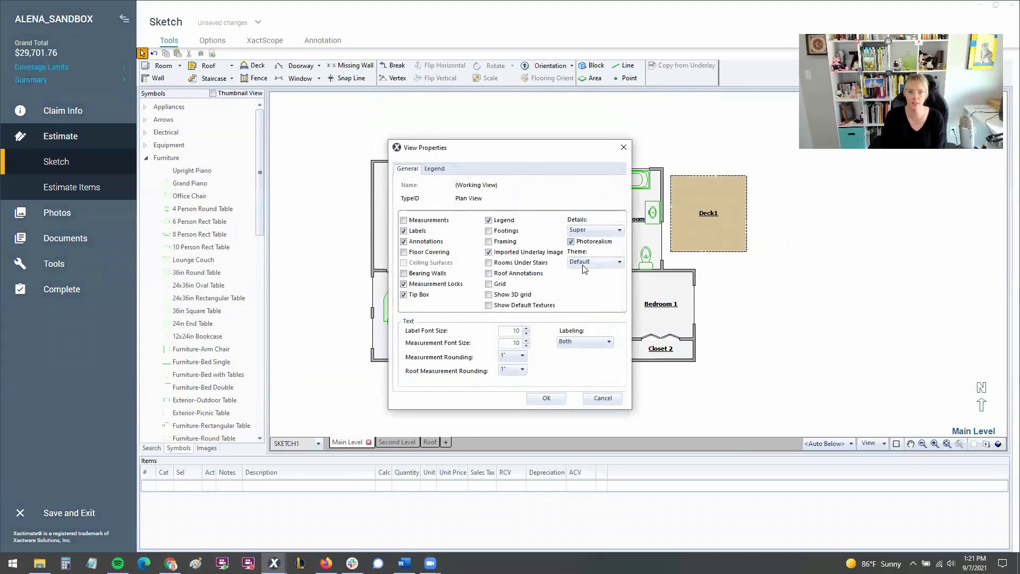
pyautogui.click(583, 265)
pyautogui.click(583, 285)
pyautogui.click(546, 398)
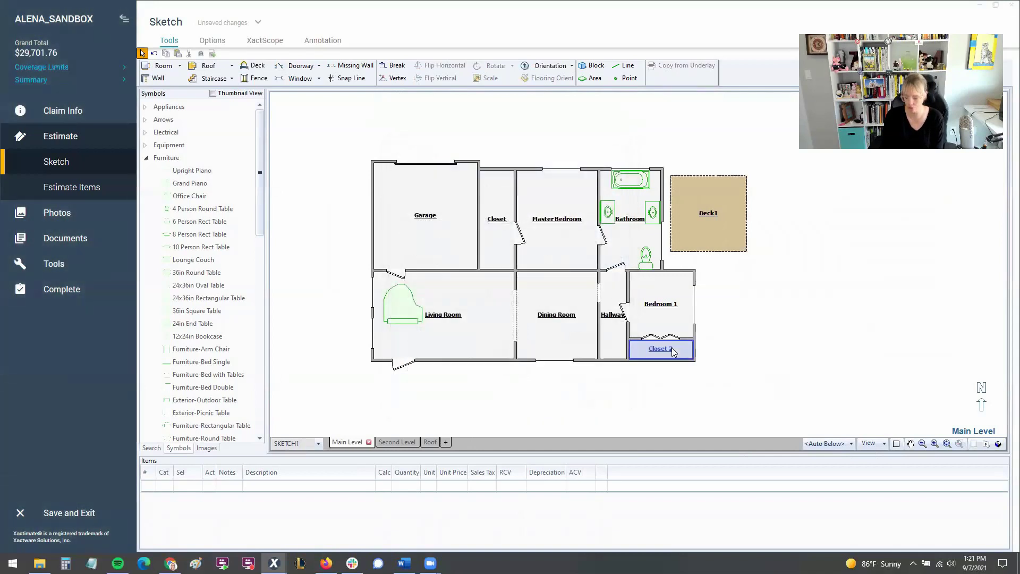
# Step: Orbit the textured 3D house from ground level and above, selecting the deck
pyautogui.moveTo(599, 387); pyautogui.dragTo(586, 456)
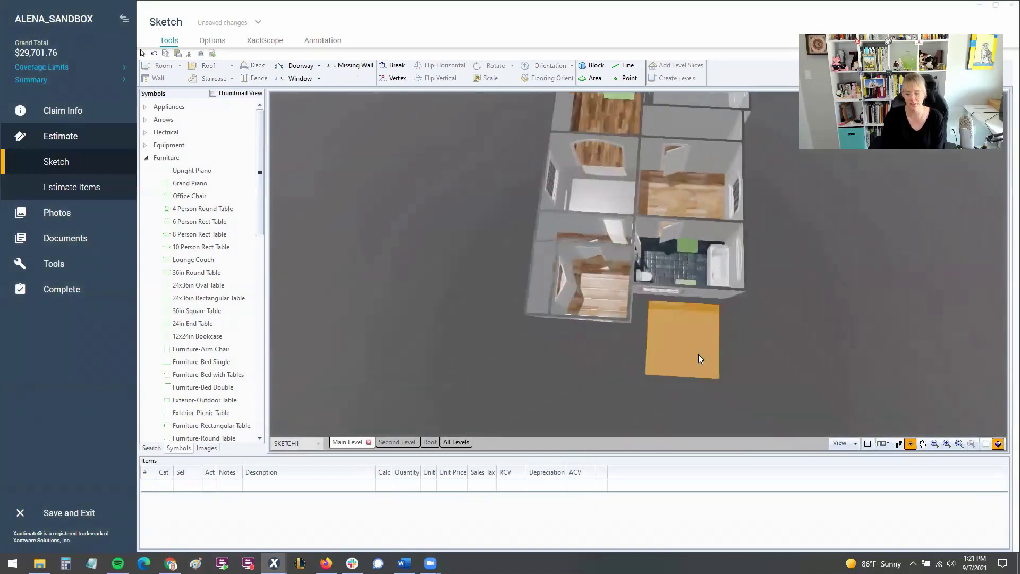
pyautogui.click(699, 357)
pyautogui.moveTo(703, 388); pyautogui.dragTo(731, 241)
pyautogui.moveTo(746, 373); pyautogui.dragTo(884, 408)
pyautogui.moveTo(622, 384); pyautogui.dragTo(634, 458)
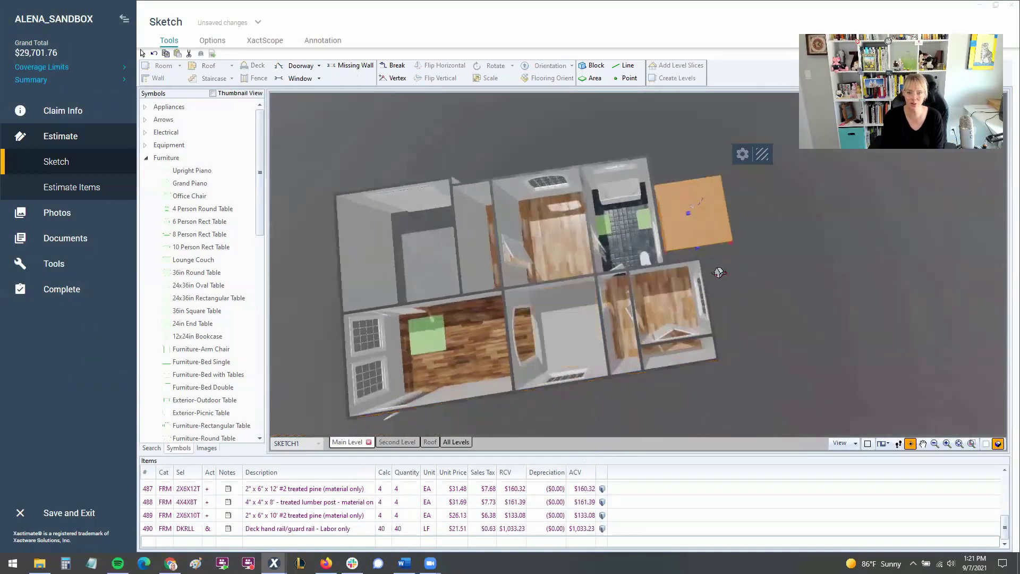
pyautogui.moveTo(719, 273); pyautogui.dragTo(713, 277)
# Step: Exit the photorealistic 3D model back to the Main Level plan showing Deck1
pyautogui.press('Escape')
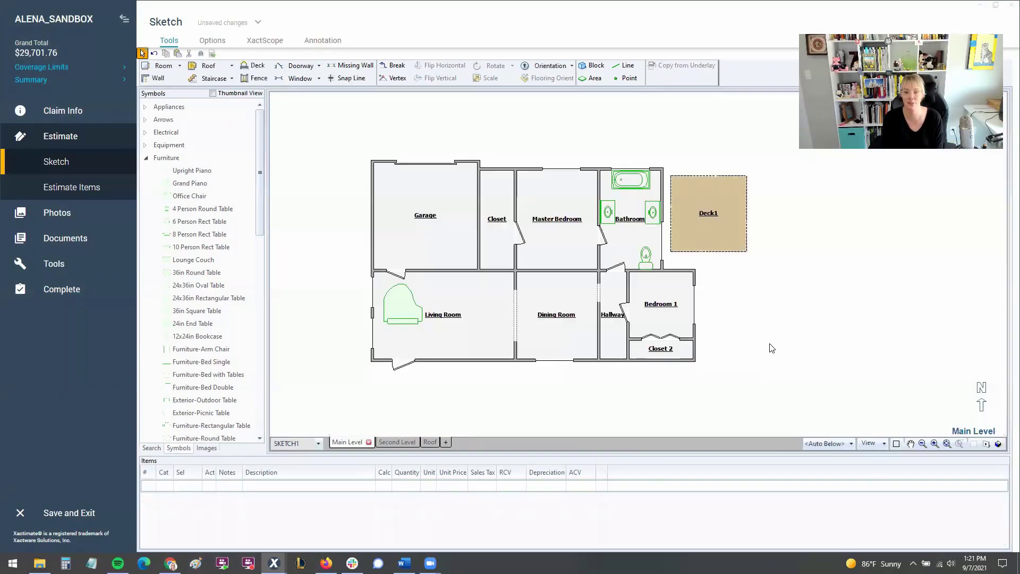